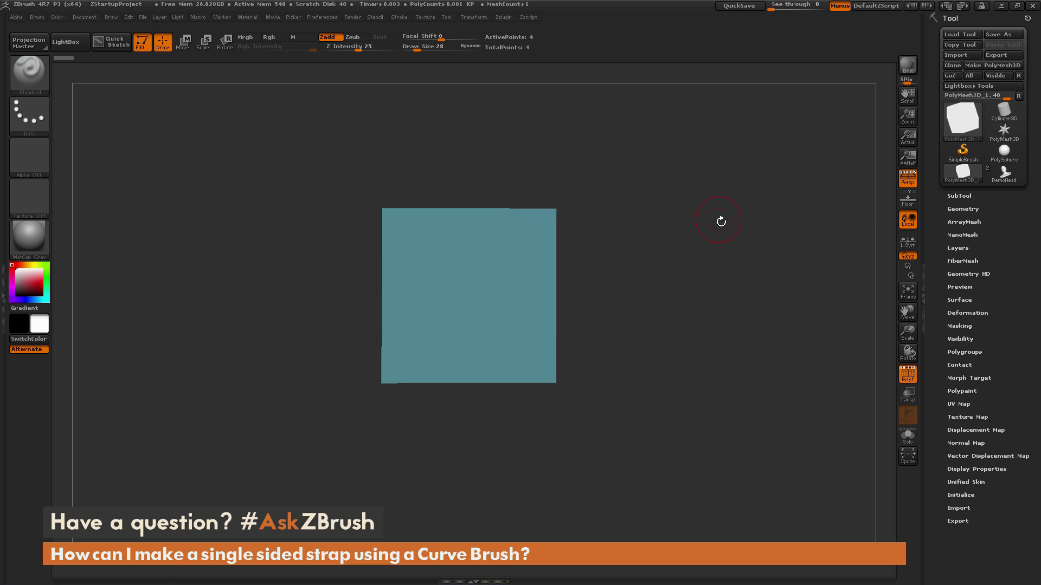
- Turn off perspective and create a new InsertMesh brush from the flat square facing the camera
left_click_drag(732, 262, 632, 235)
left_click_drag(666, 267, 703, 312)
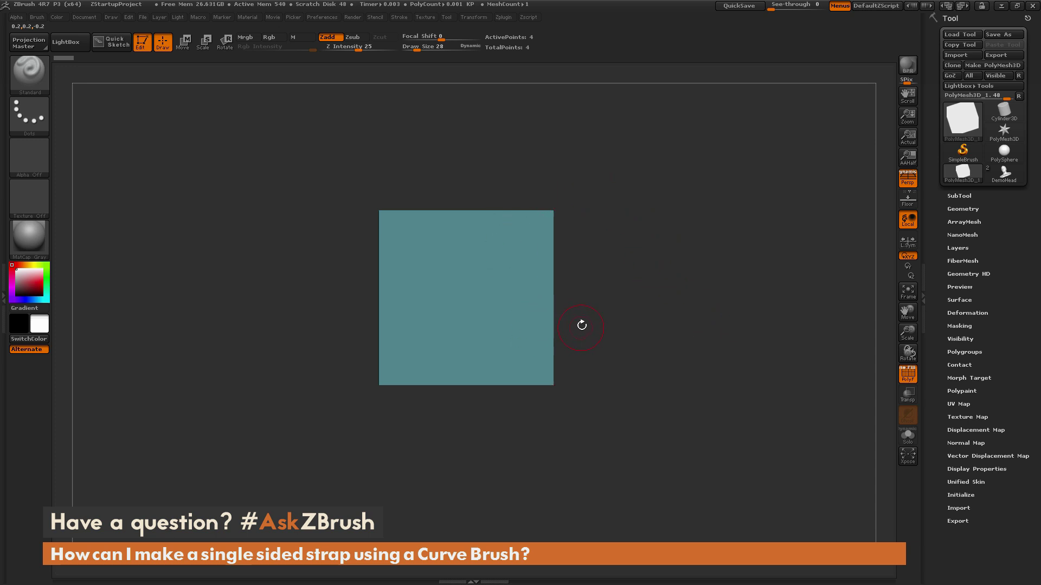
left_click(908, 184)
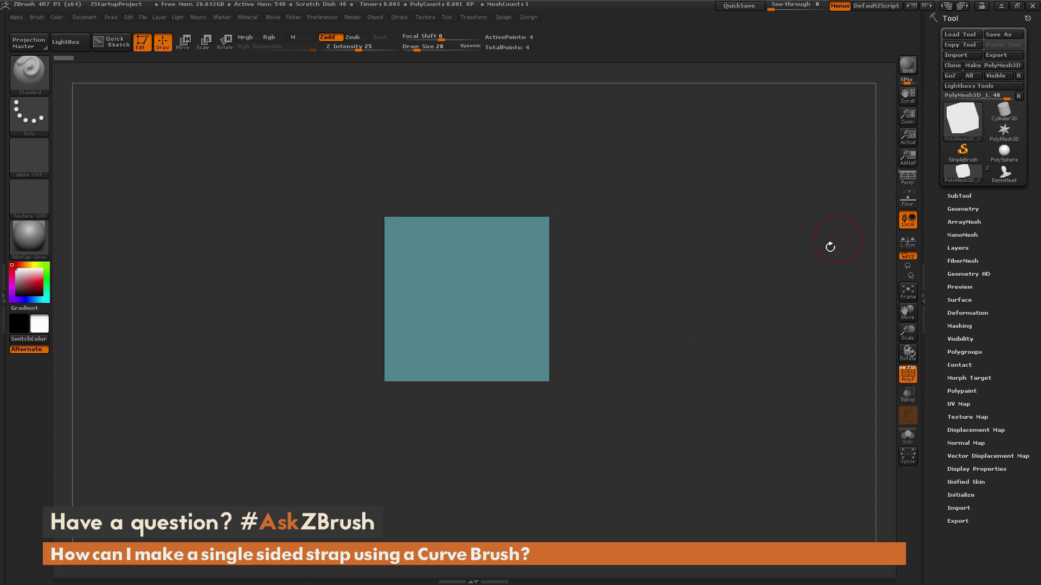
left_click(34, 16)
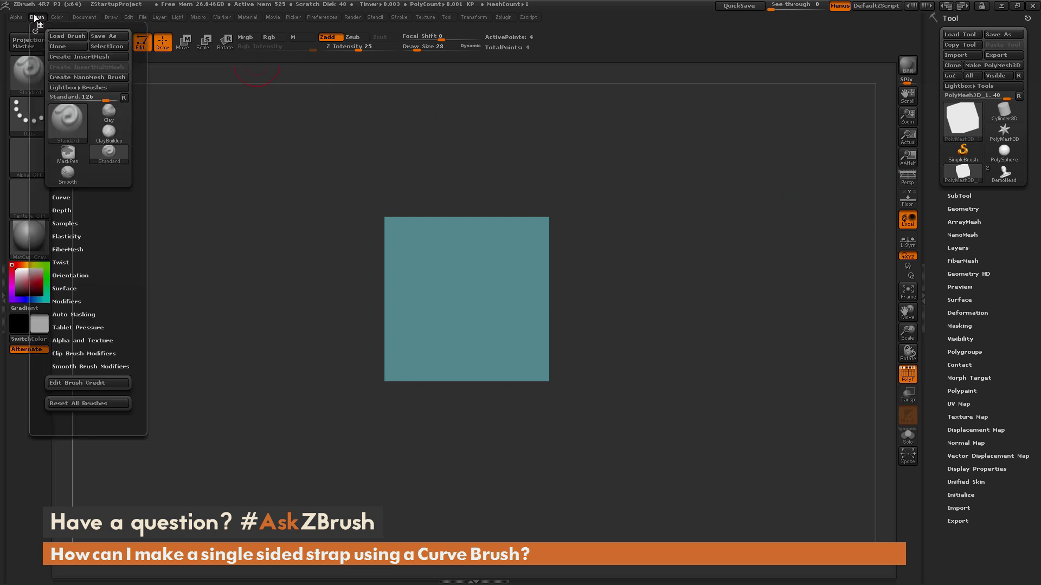
left_click(104, 56)
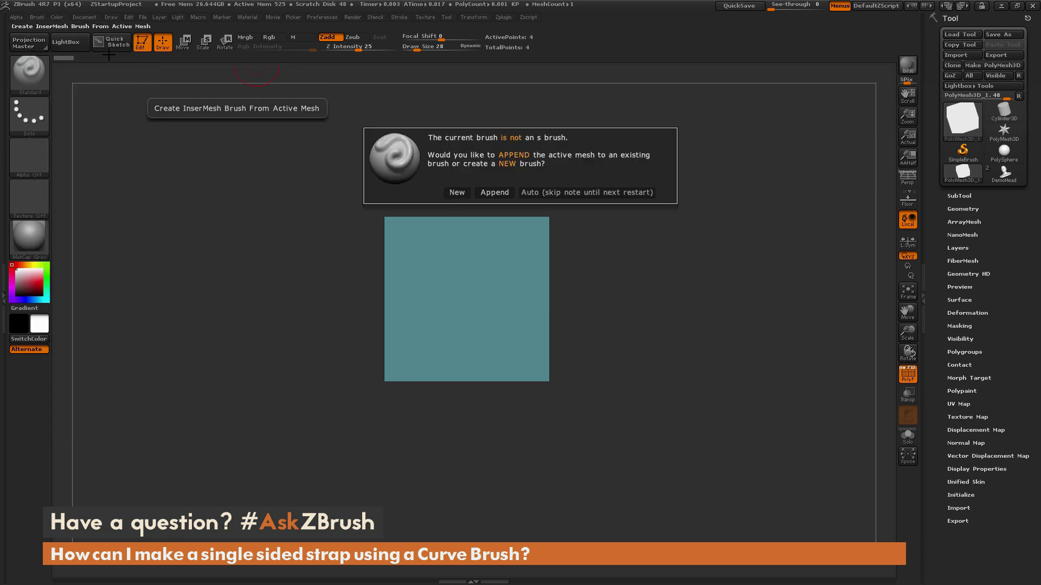
left_click(457, 192)
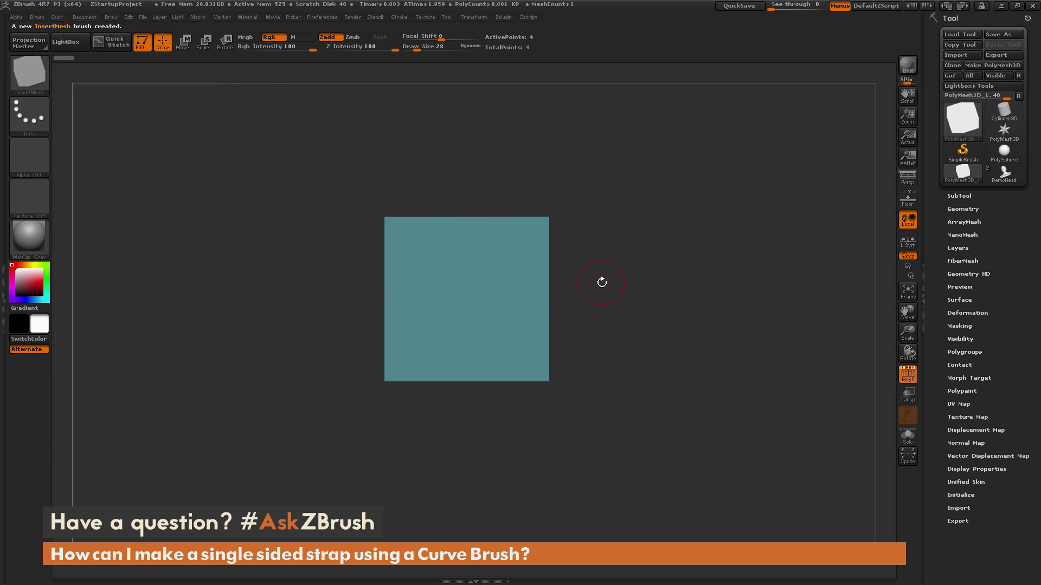
- Enable Curve Mode in the stroke settings of the new InsertMesh brush
left_click(403, 19)
left_click(448, 160)
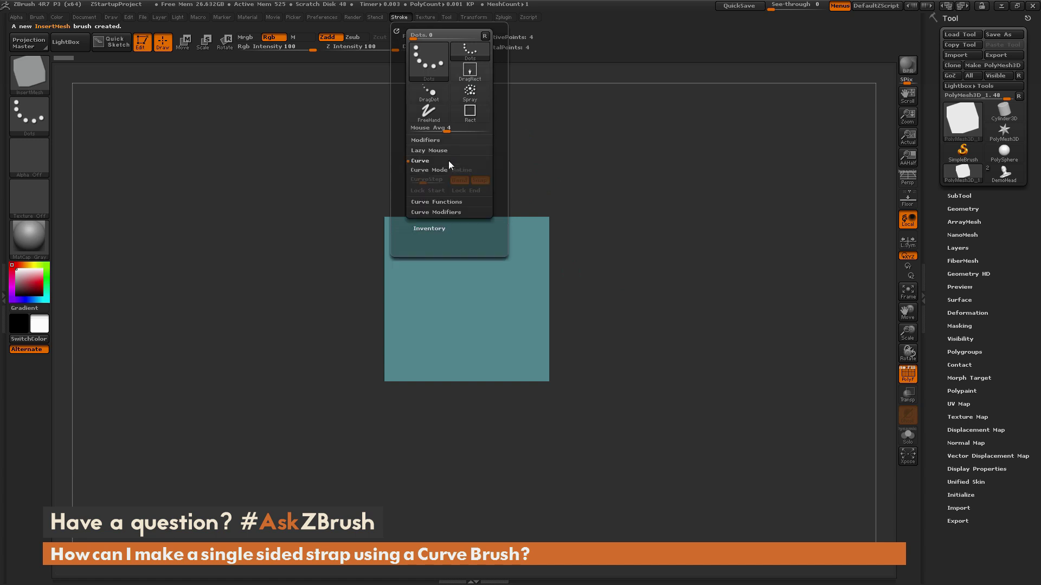
left_click(441, 171)
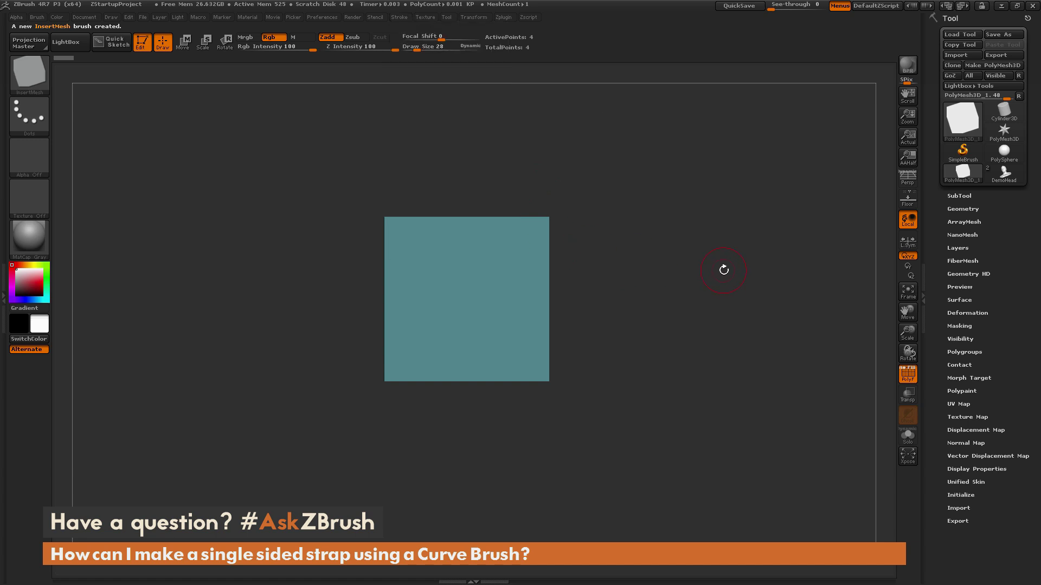
- Switch to the PolySphere framed in view without its wireframe, and set the brush's Draw Size to 109
mouse_move(1003, 156)
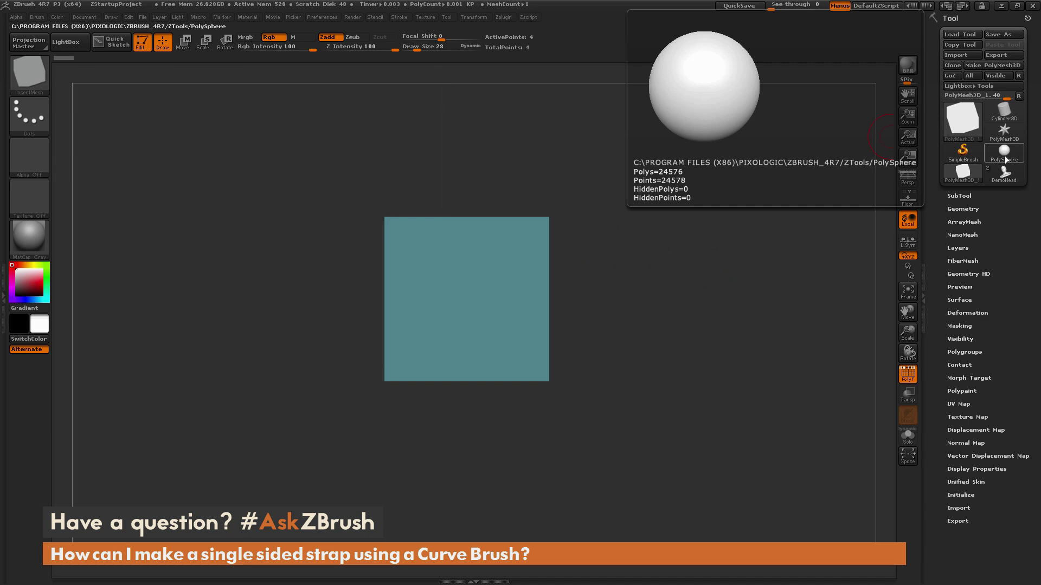
left_click(1004, 156)
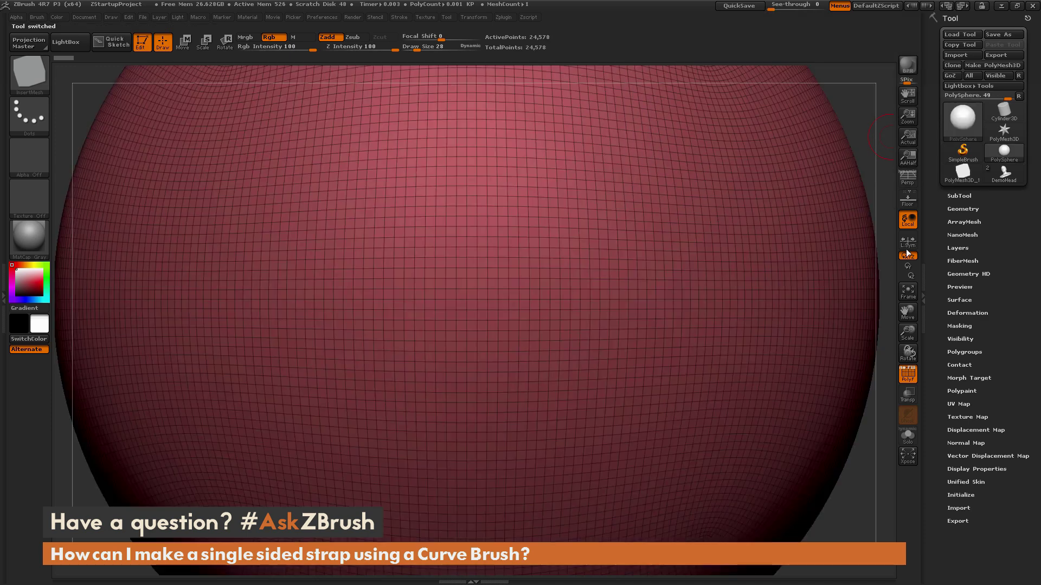
left_click(908, 293)
key("shift+f")
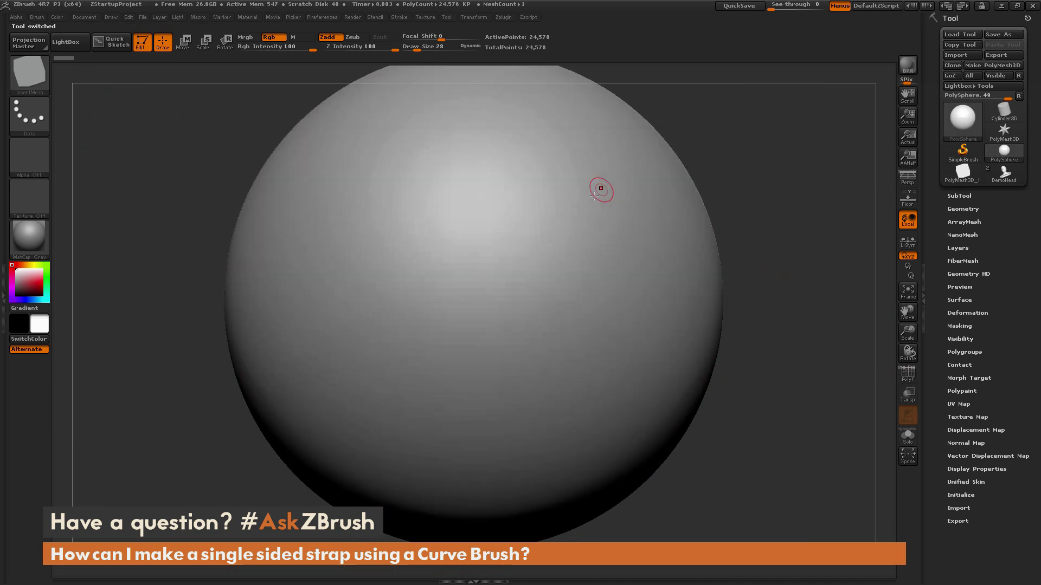
key("space")
left_click_drag(595, 200, 606, 201)
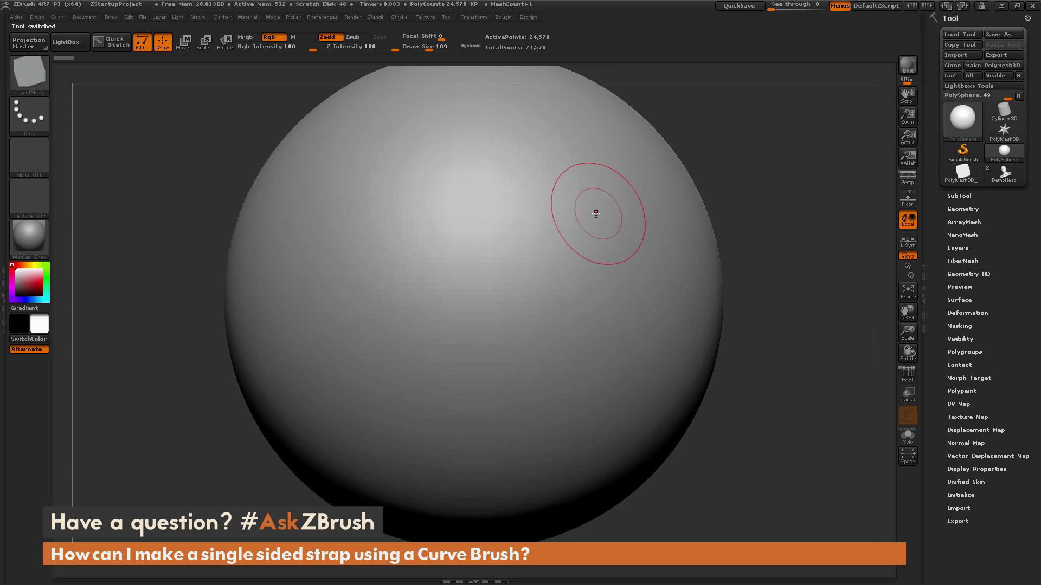
- Dock the Brush palette and set the InsertMesh brush's Imbed depth to 5
left_click(38, 18)
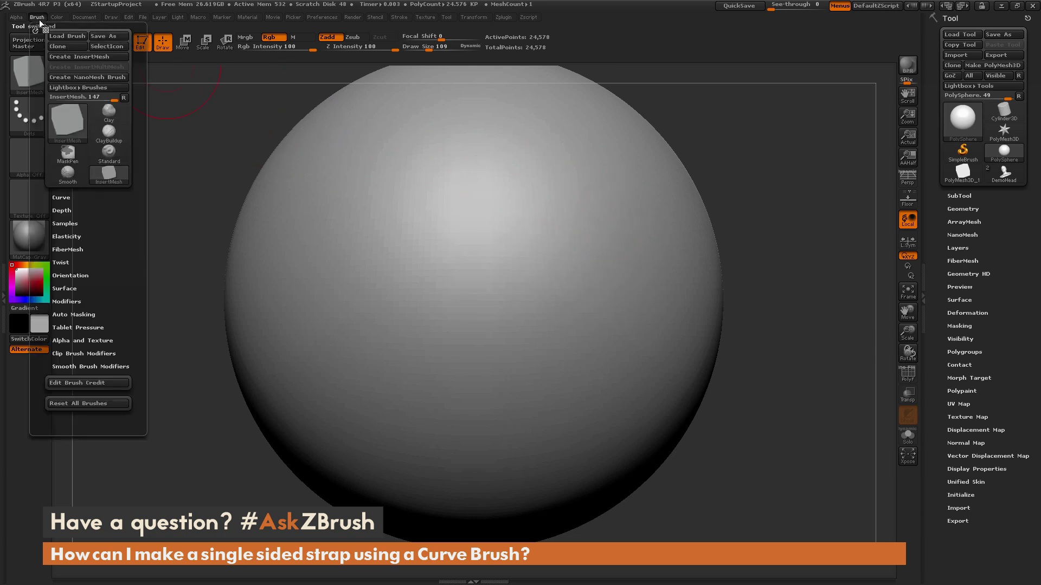
left_click(35, 31)
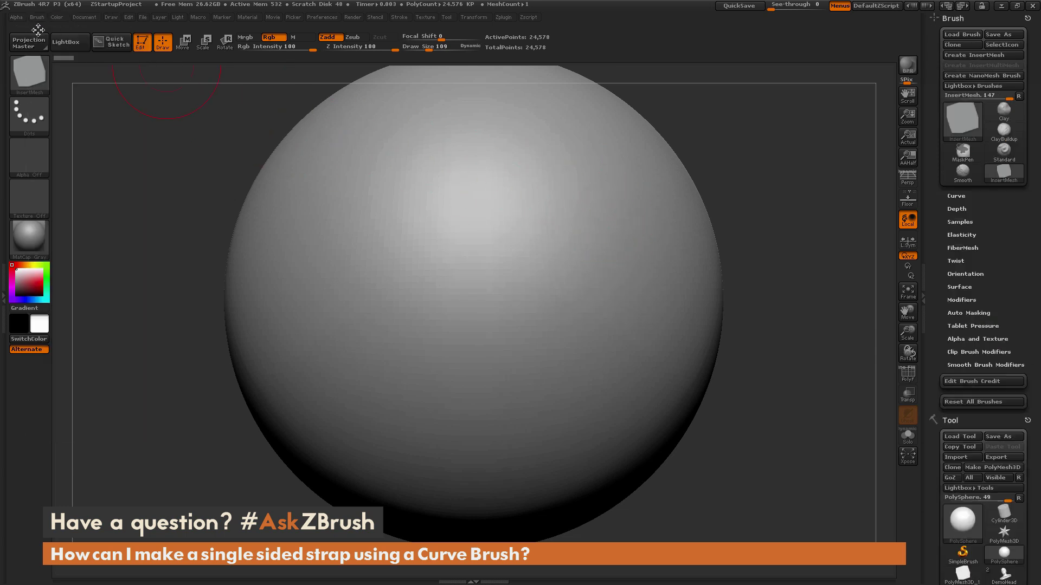
left_click(969, 209)
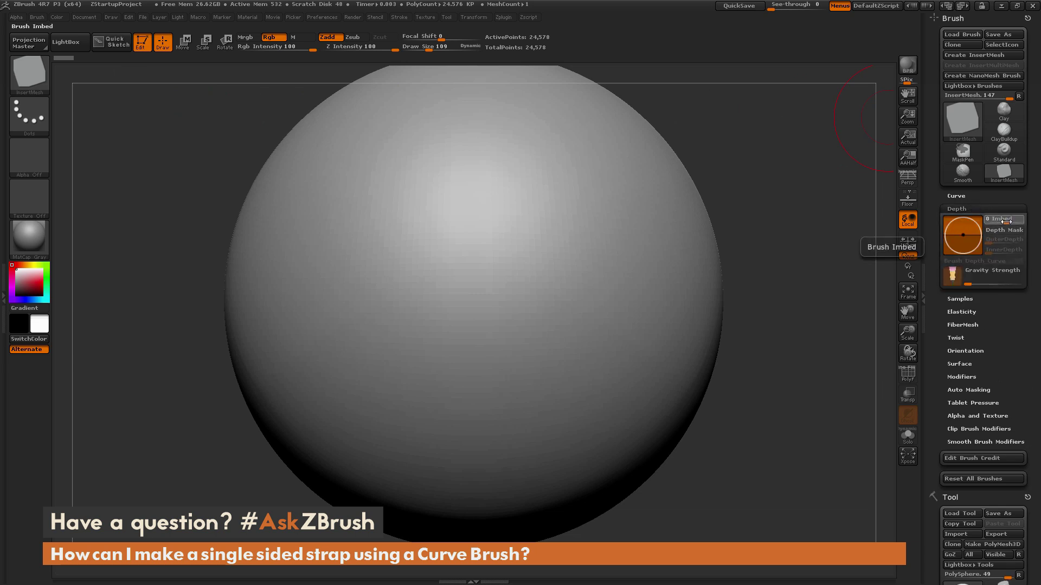
left_click(1006, 221)
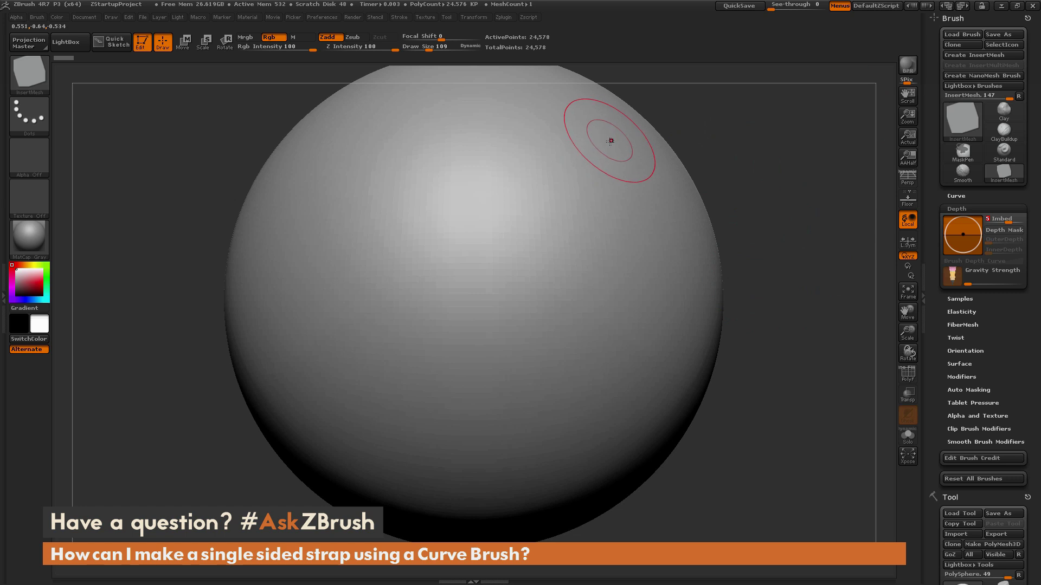
- Draw a trial S-shaped strap diagonally across the front of the sphere and check it from another angle
mouse_move(610, 141)
left_mouse_down()
mouse_move(426, 256)
mouse_move(328, 455)
left_mouse_up()
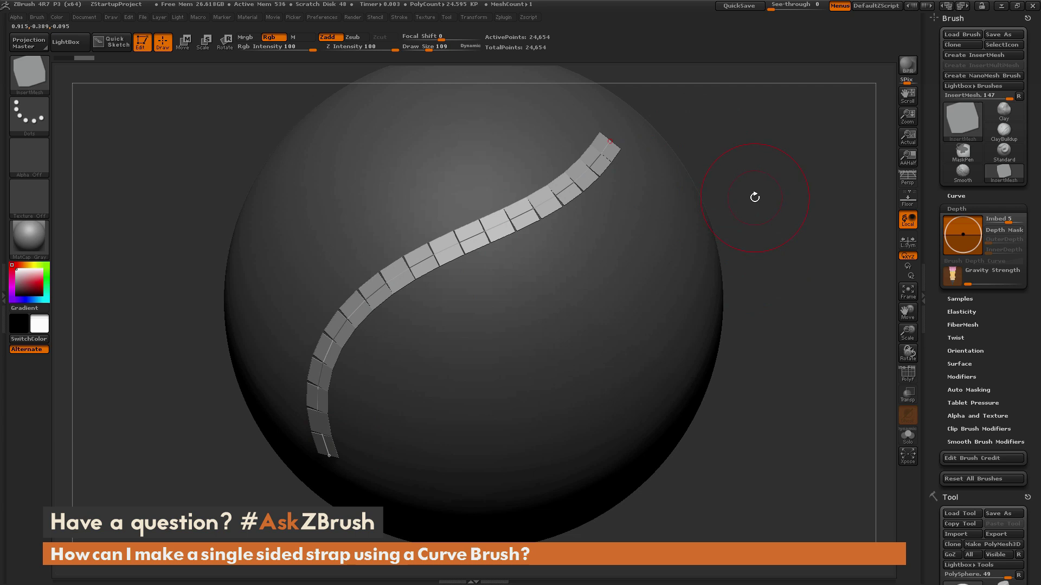
left_click_drag(764, 203, 783, 207)
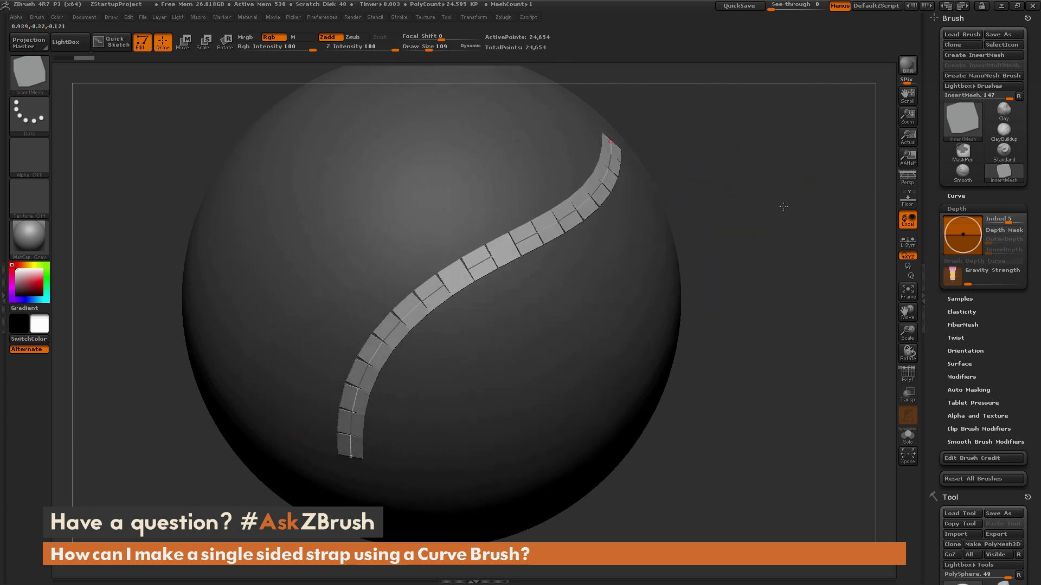
left_click_drag(699, 191, 684, 158, "shift")
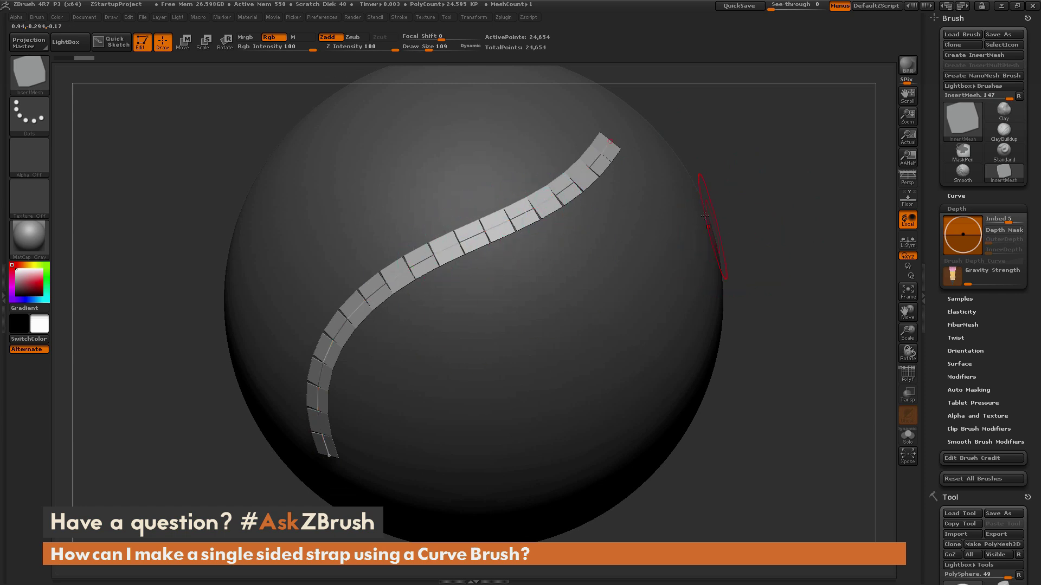
- With Tri Parts and Weld Points on, enable Stretch in the brush modifiers and redraw the strap diagonally across the sphere
left_click(963, 377)
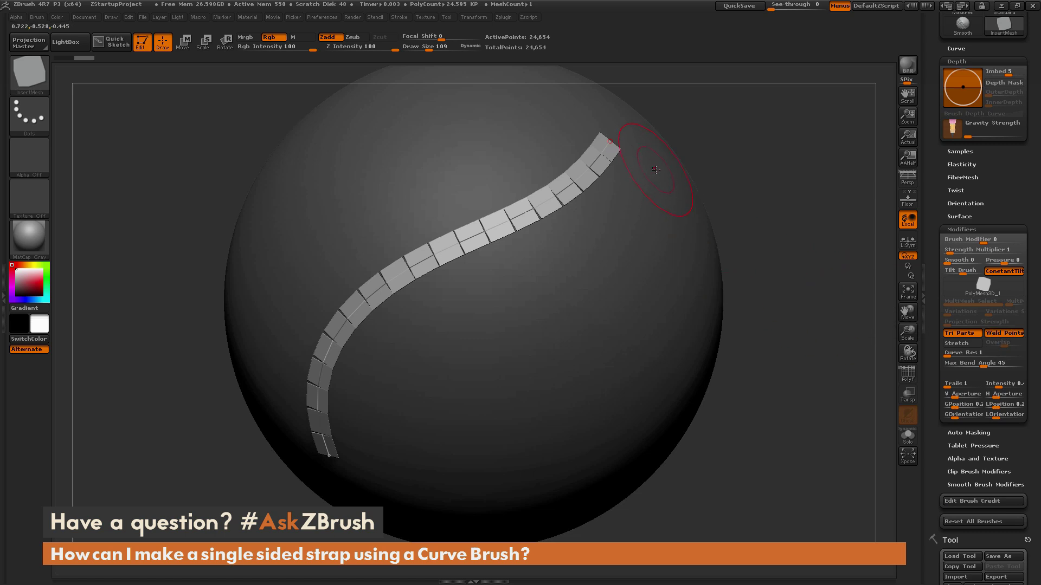
left_click_drag(527, 280, 397, 457)
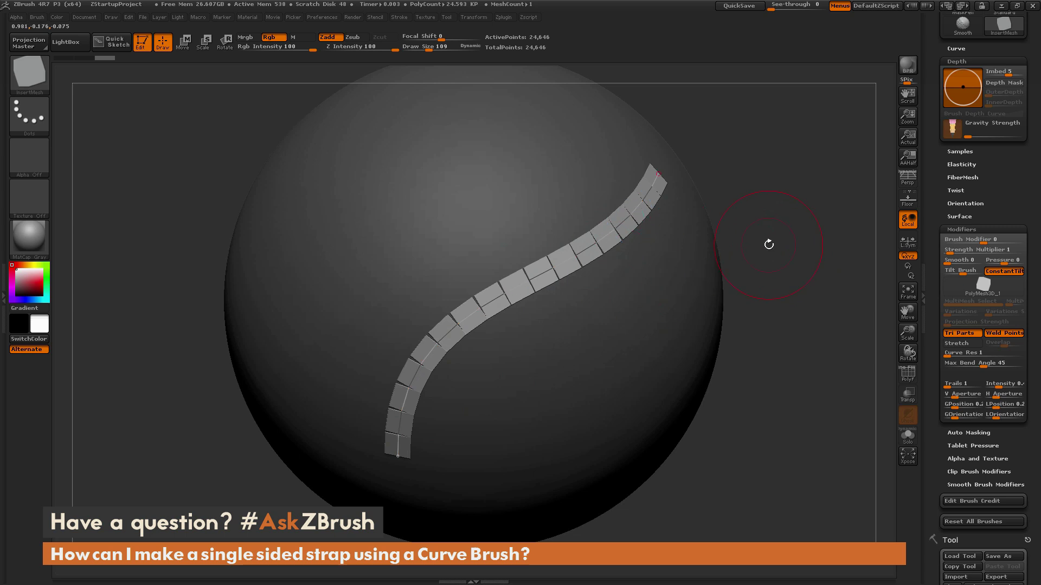
left_click(956, 343)
mouse_move(606, 132)
left_mouse_down()
mouse_move(344, 316)
mouse_move(343, 358)
left_mouse_up()
mouse_move(771, 212)
left_mouse_down()
mouse_move(783, 217)
mouse_move(765, 211)
mouse_move(776, 191)
mouse_move(774, 239)
left_mouse_up()
mouse_move(764, 176)
left_mouse_down()
mouse_move(788, 181)
mouse_move(795, 154)
left_mouse_up()
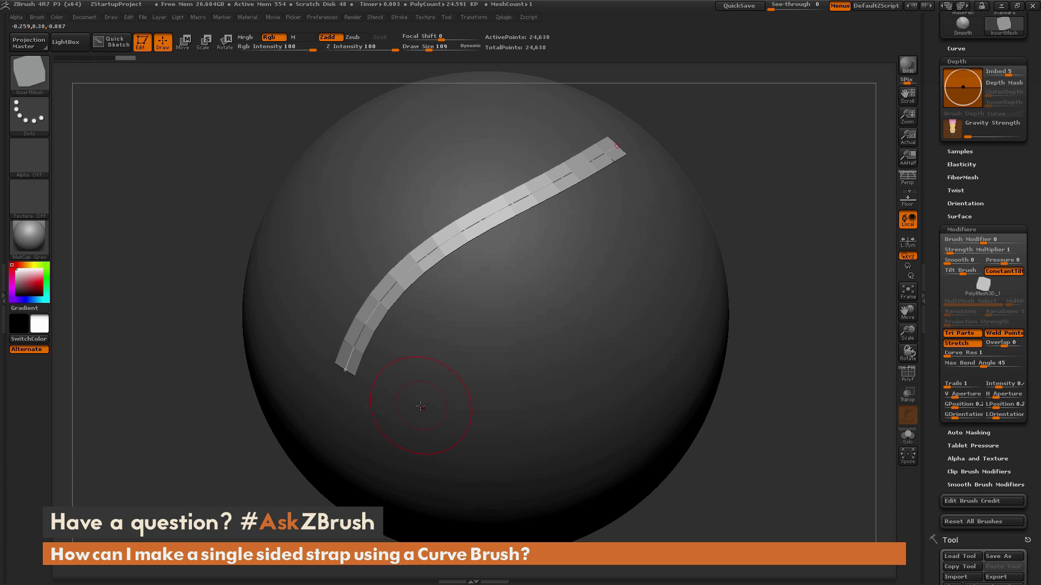
- Separate the strap from the sphere into its own subtool with Split To Parts
left_click_drag(934, 262, 939, 156)
left_click(977, 265)
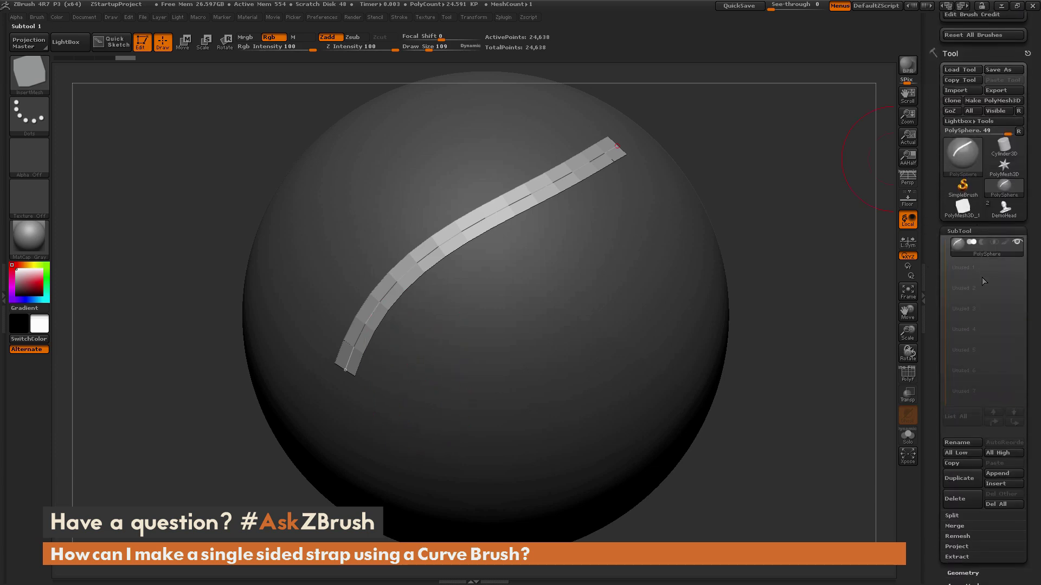
left_click(952, 516)
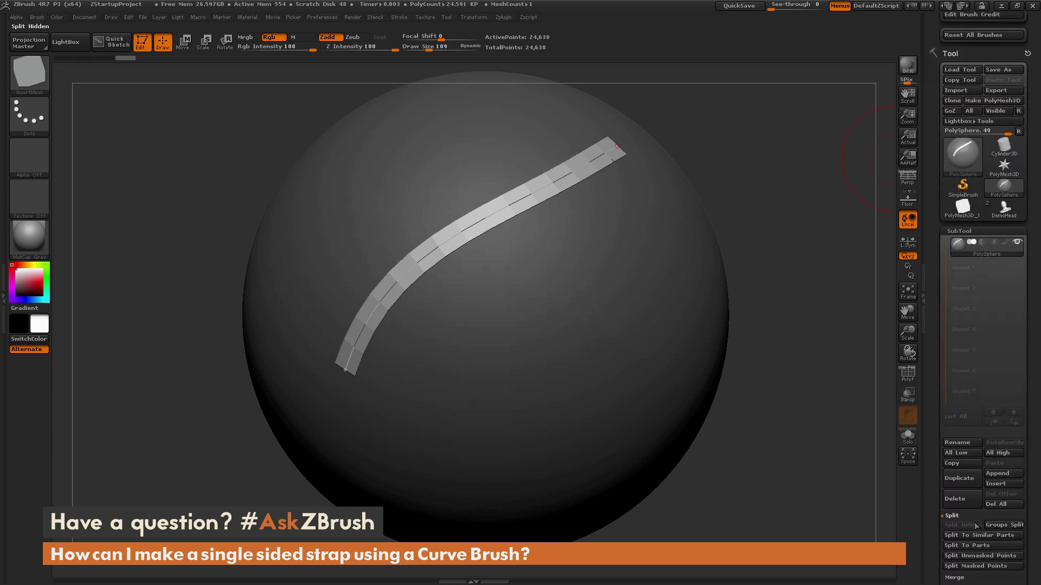
left_click(993, 555)
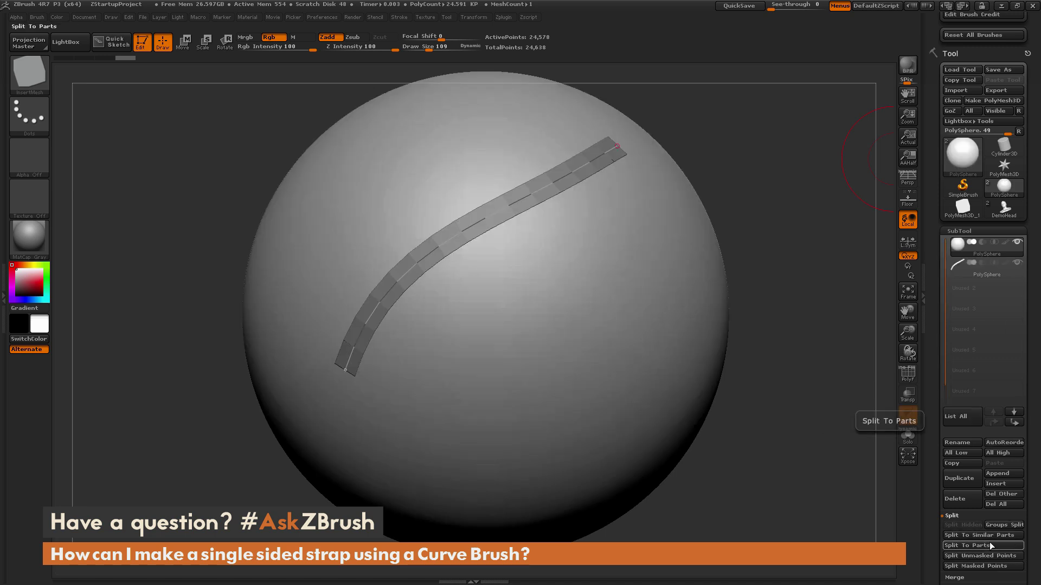
- Select the strap subtool and hide the sphere so only the strap is shown
left_click(992, 275)
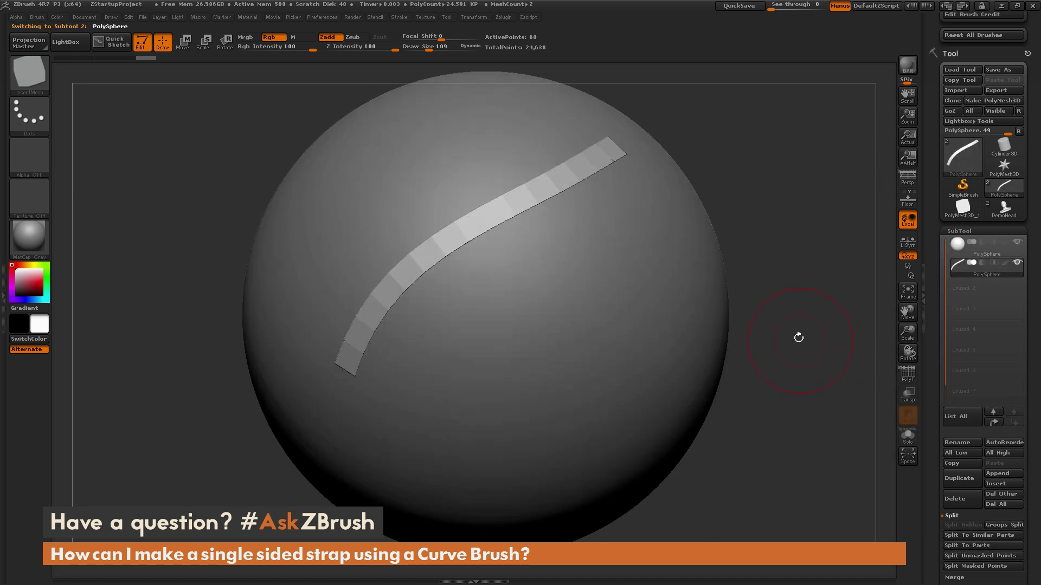
left_click(1018, 265)
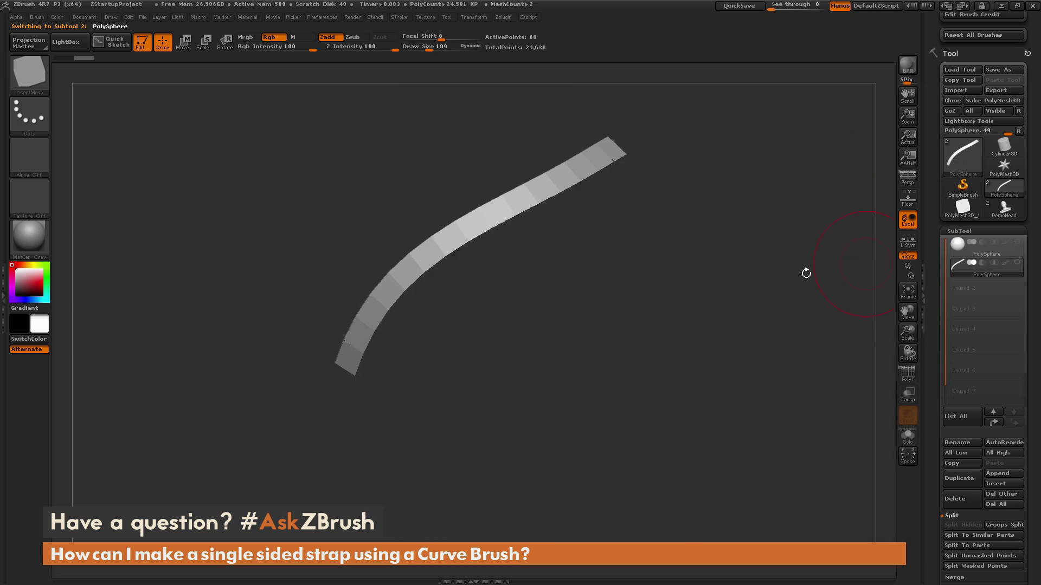
left_click_drag(775, 279, 789, 308)
- Try to subdivide the unwelded strap once, and undo the subdivision
scroll(933, 323, "down", 5)
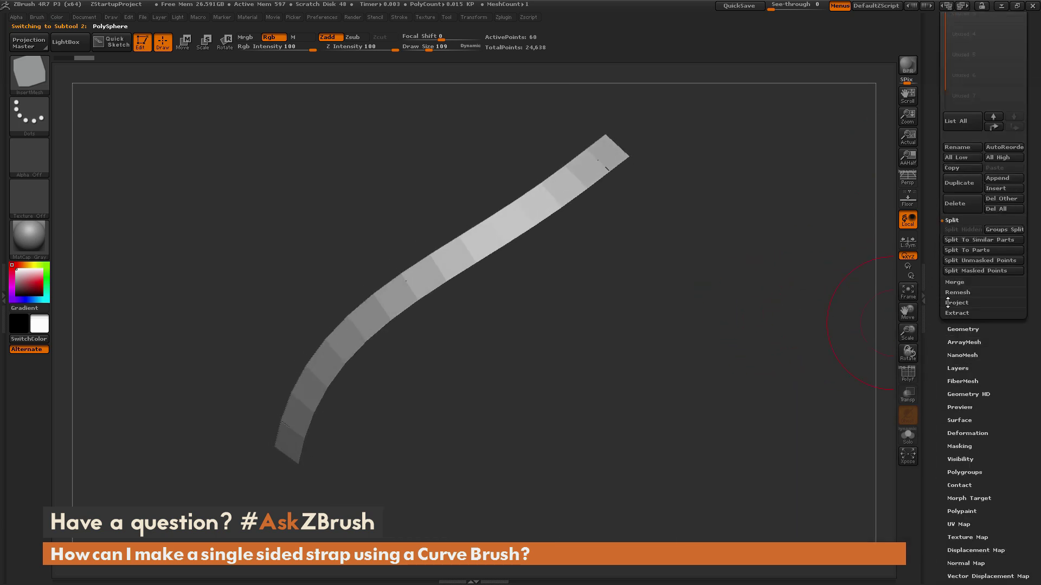
left_click(964, 440)
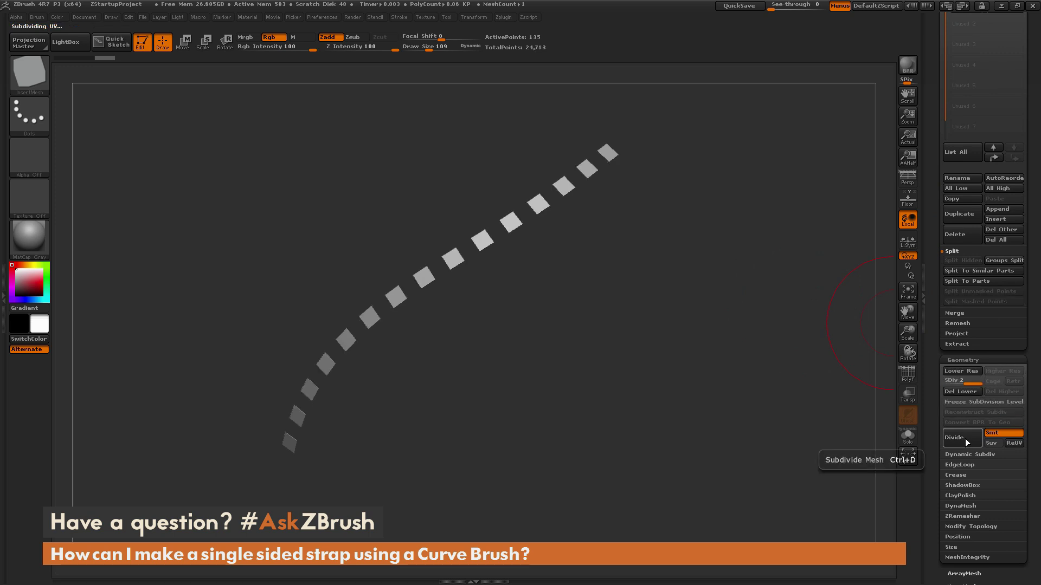
key("ctrl+z")
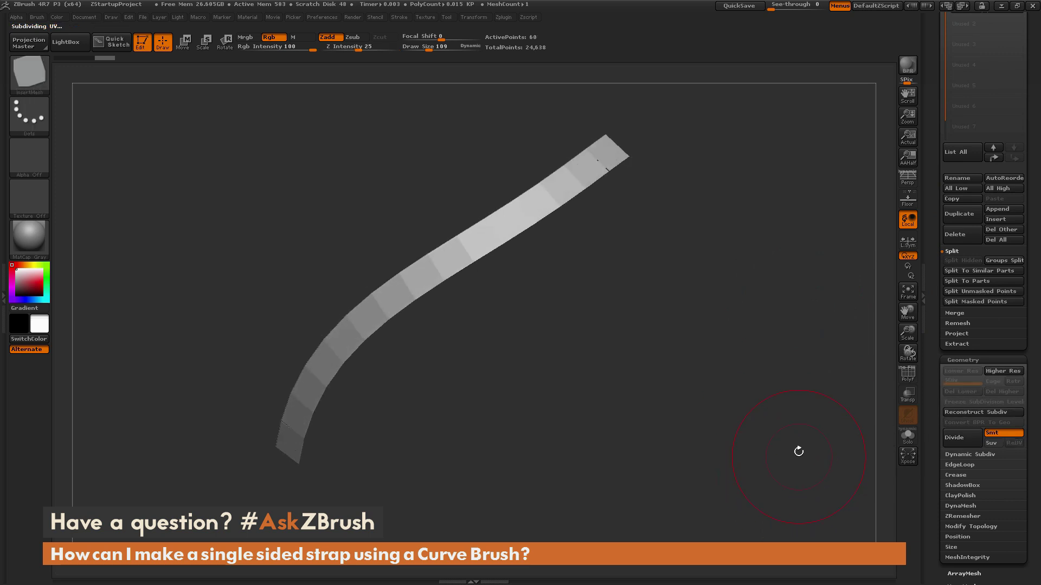
- Weld the strap's separate segments together using WeldPoints in the Modify Topology options
left_click_drag(933, 300, 933, 286)
scroll(959, 286, "down", 8)
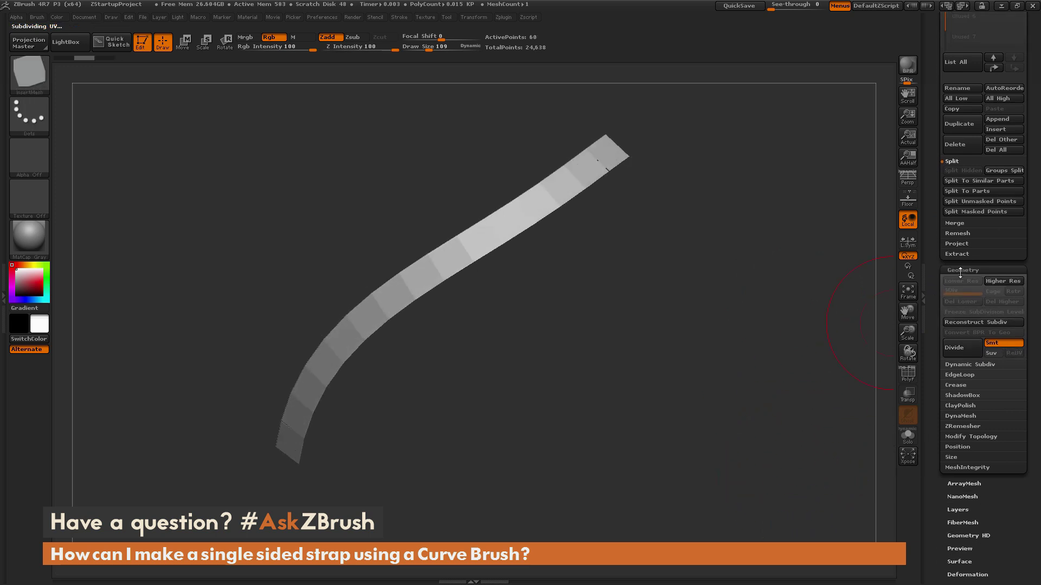
left_click(975, 311)
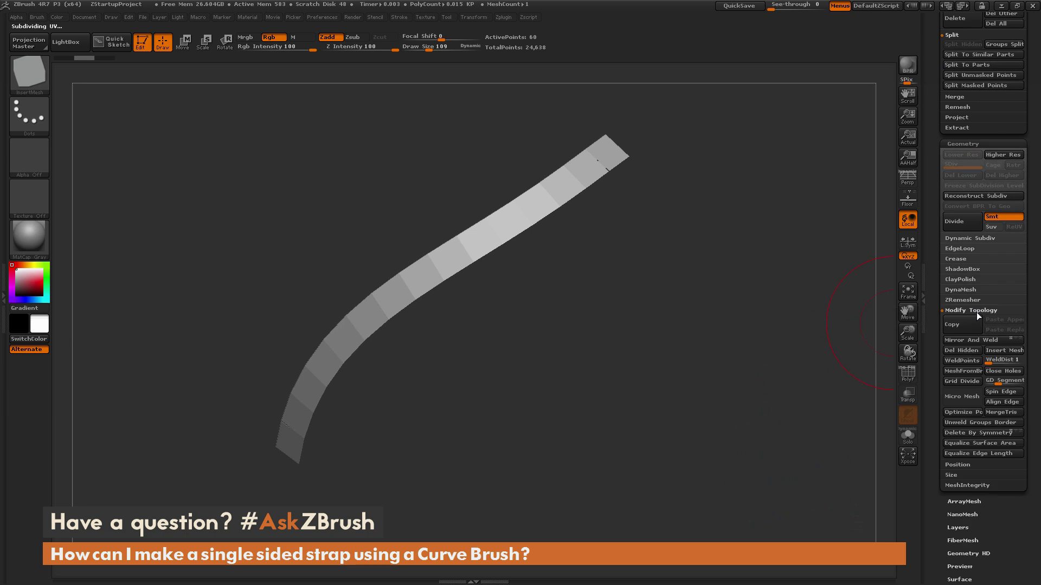
left_click(968, 360)
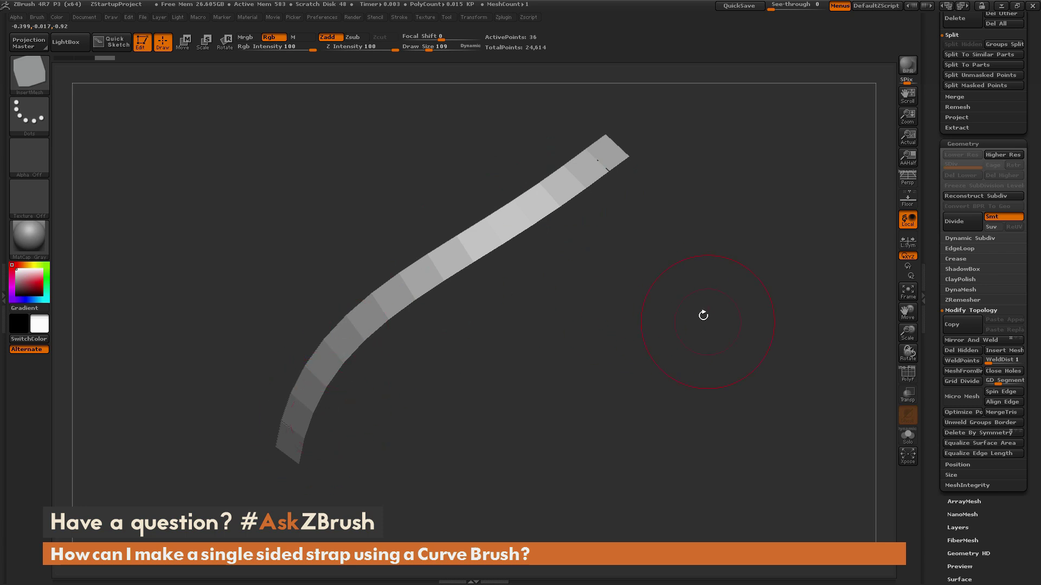
- Subdivide the welded strap once and inspect its segments from another angle
left_click_drag(698, 310, 694, 331)
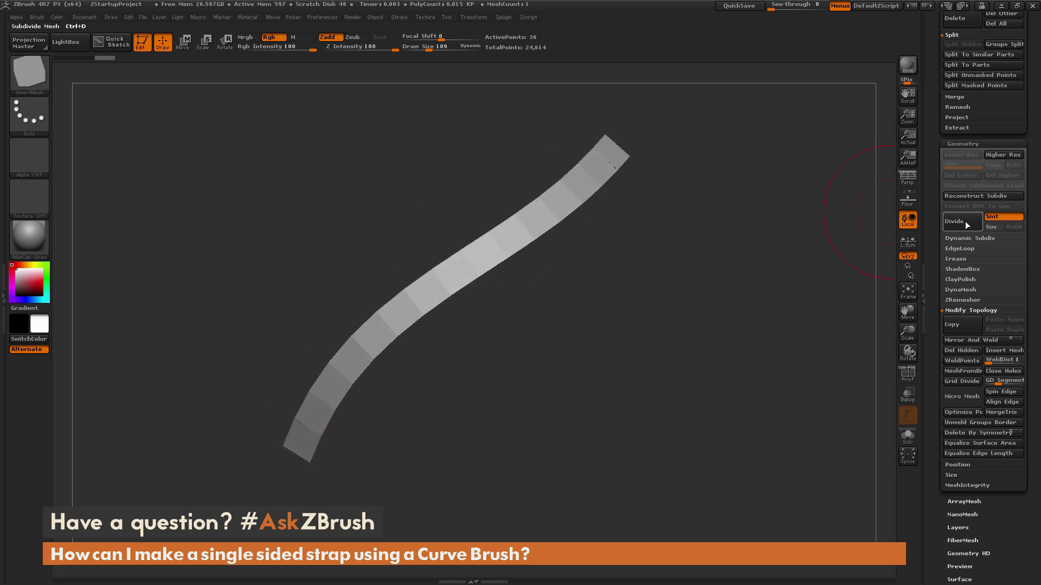
left_click(965, 220)
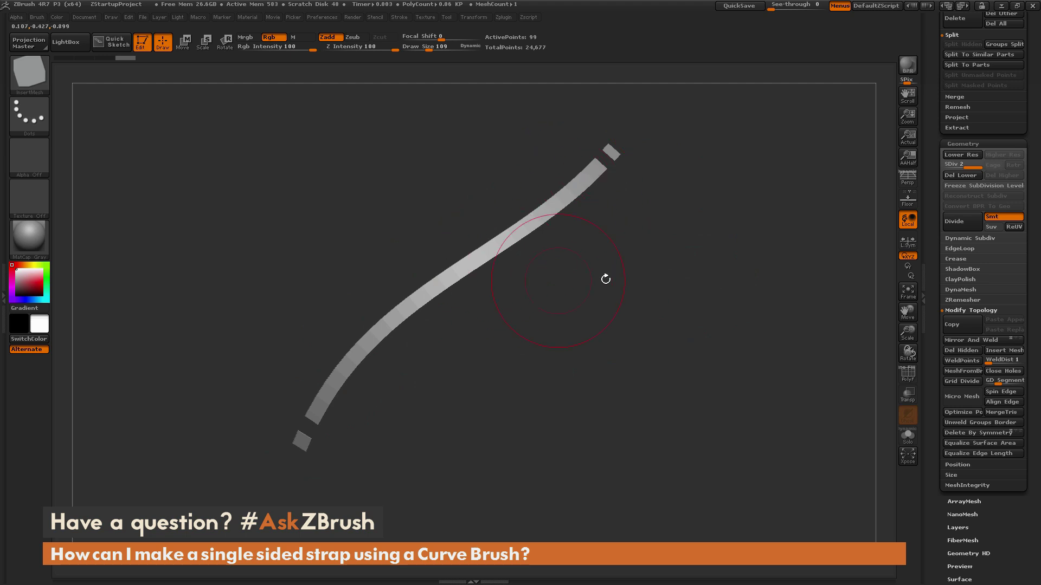
mouse_move(639, 279)
left_mouse_down()
mouse_move(678, 233)
mouse_move(694, 260)
left_mouse_up()
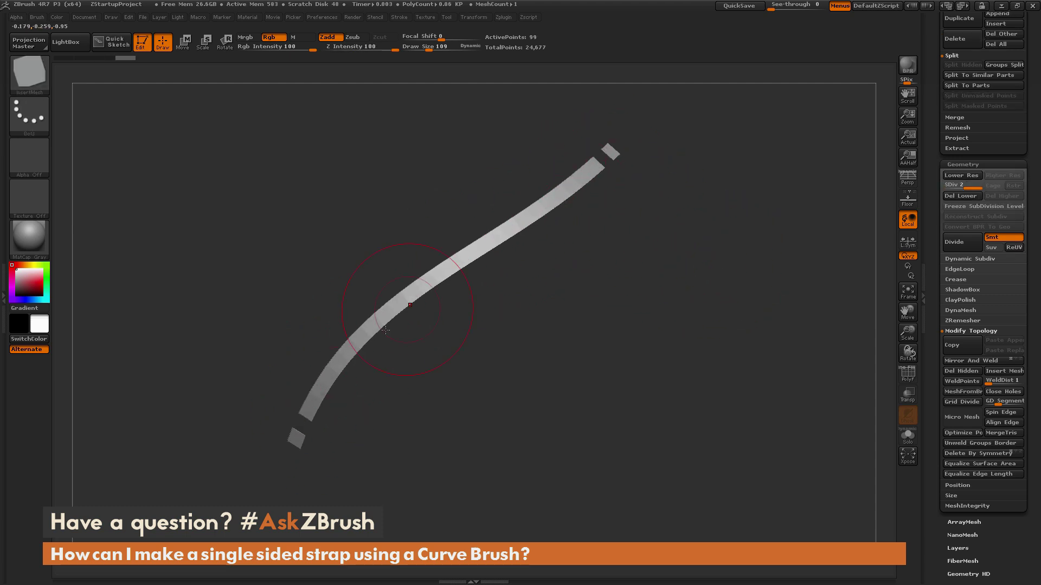
- Return the strap to its lowest subdivision level and make the sphere the active subtool
key("shift+d")
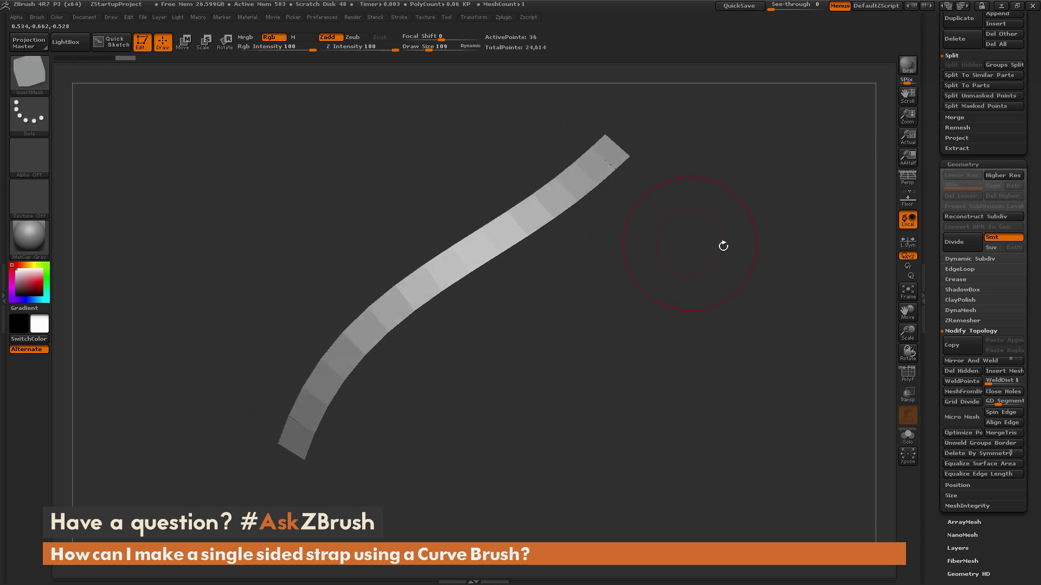
scroll(933, 147, "up", 10)
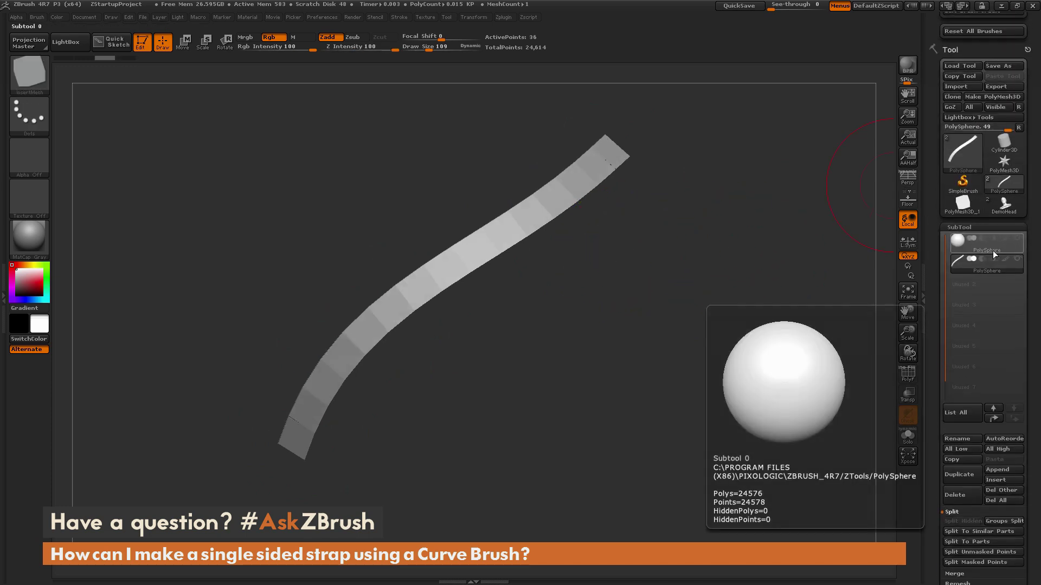
left_click(992, 251)
right_click_drag(795, 267, 789, 245, "ctrl")
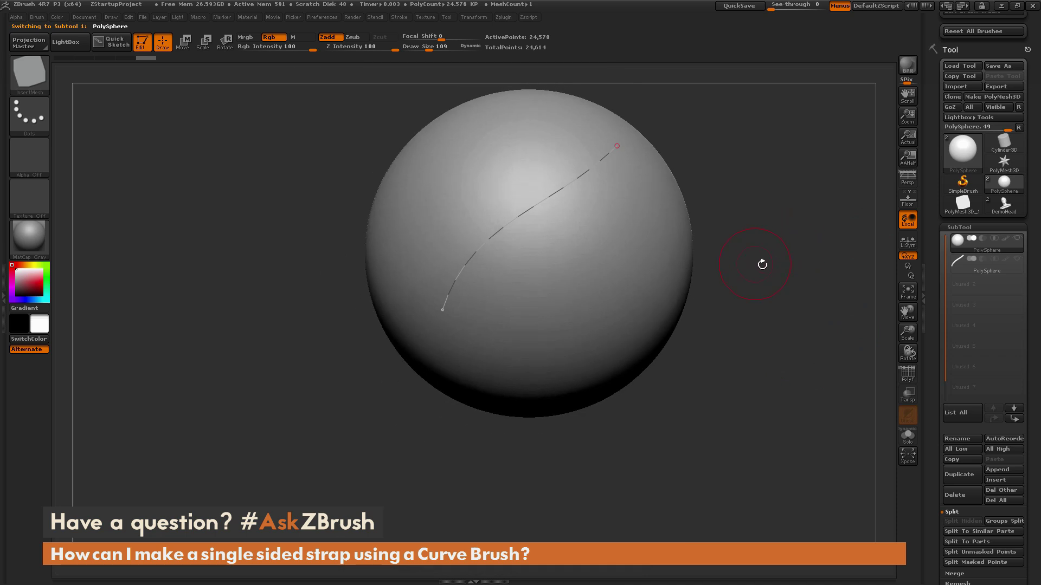
- Delete the leftover stroke curve from the sphere using the Curve Functions
left_click(400, 17)
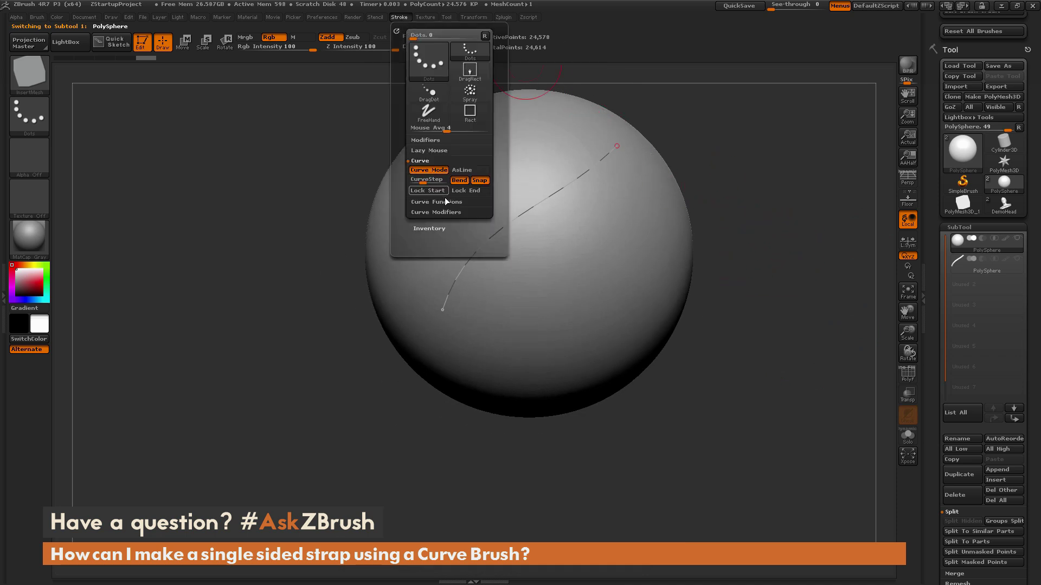
left_click(446, 202)
left_click(440, 181)
mouse_move(778, 205)
left_mouse_down("alt")
mouse_move(748, 261)
mouse_move(758, 247)
left_mouse_up("alt")
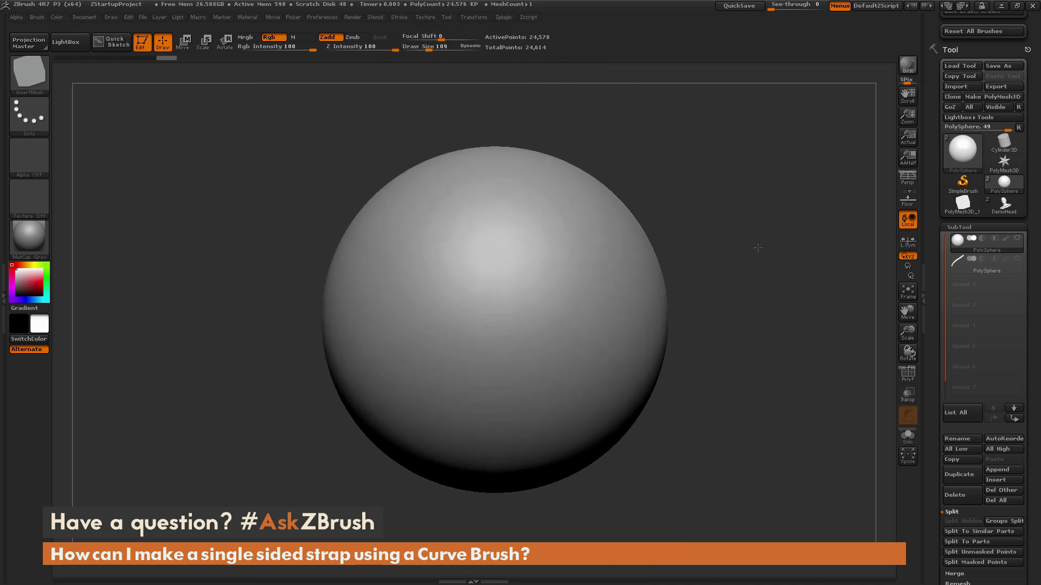
- Choose the CurveStrapSnap brush, draw a curved strap diagonally across the sphere and display the polygon wireframe
left_click(29, 75)
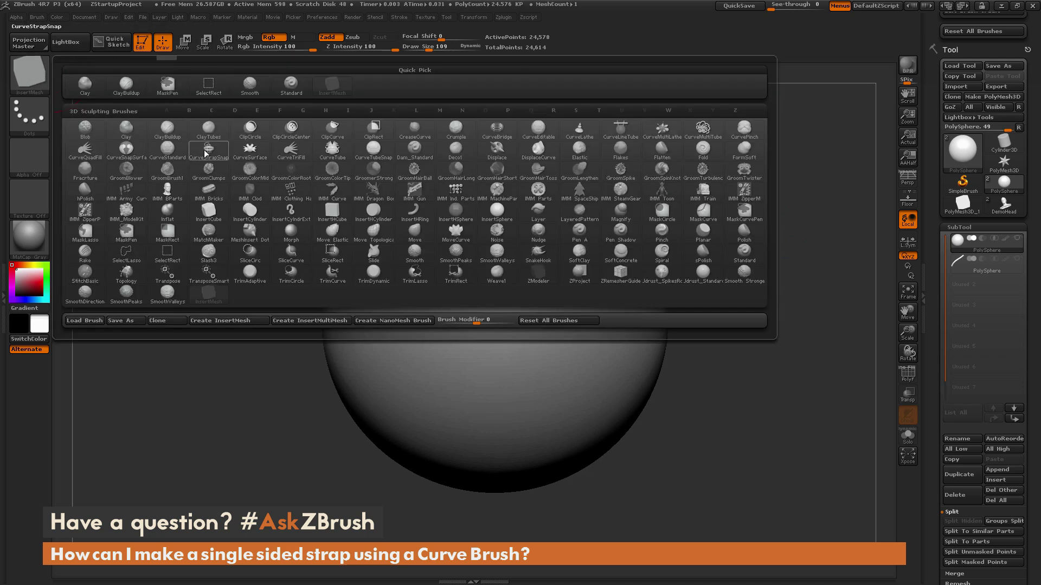
mouse_move(208, 155)
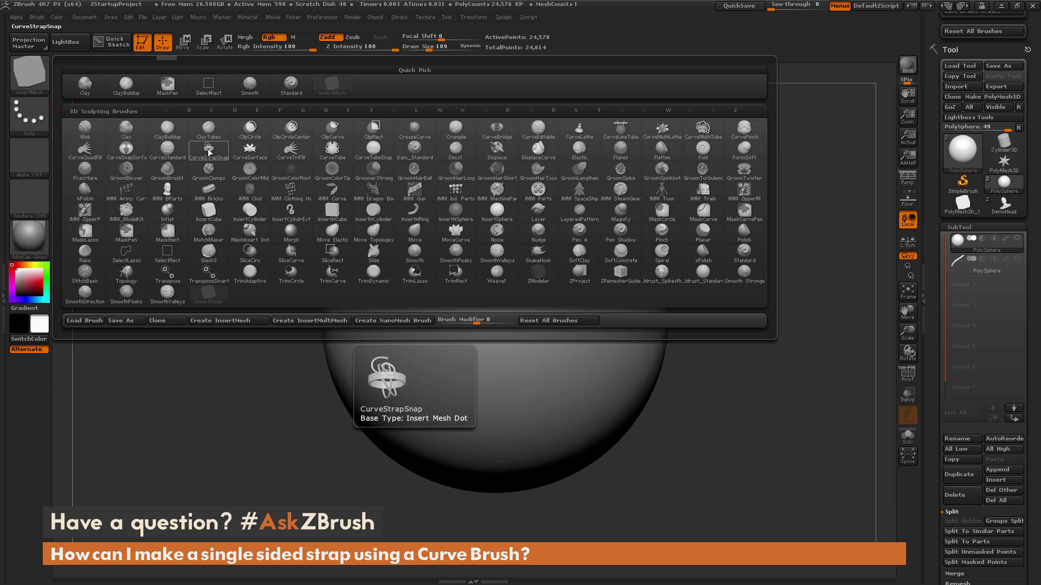
left_click(209, 153)
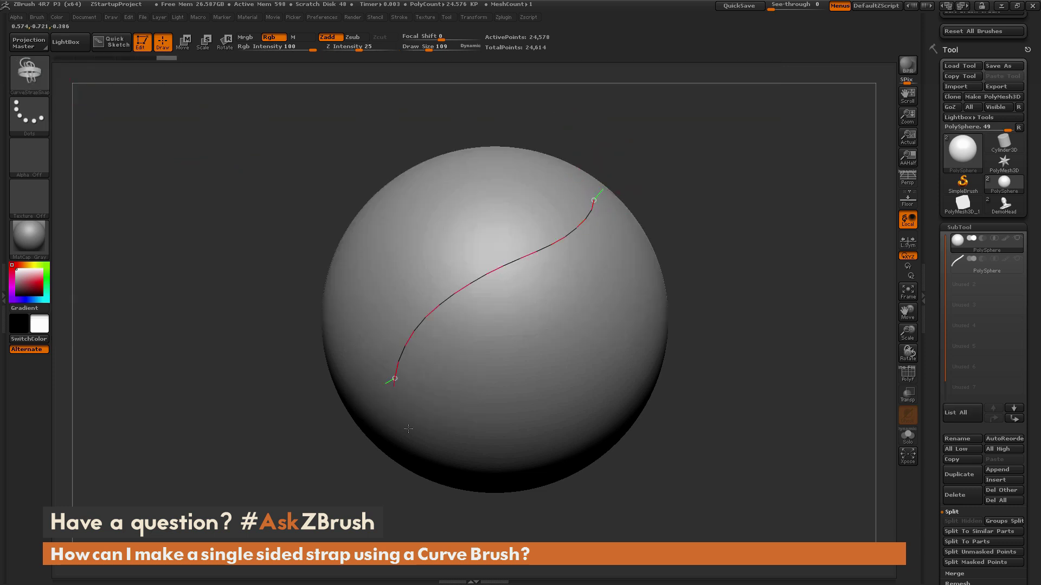
left_click_drag(421, 437, 423, 439)
mouse_move(748, 232)
left_mouse_down()
mouse_move(790, 237)
mouse_move(745, 234)
left_mouse_up()
left_click(908, 374)
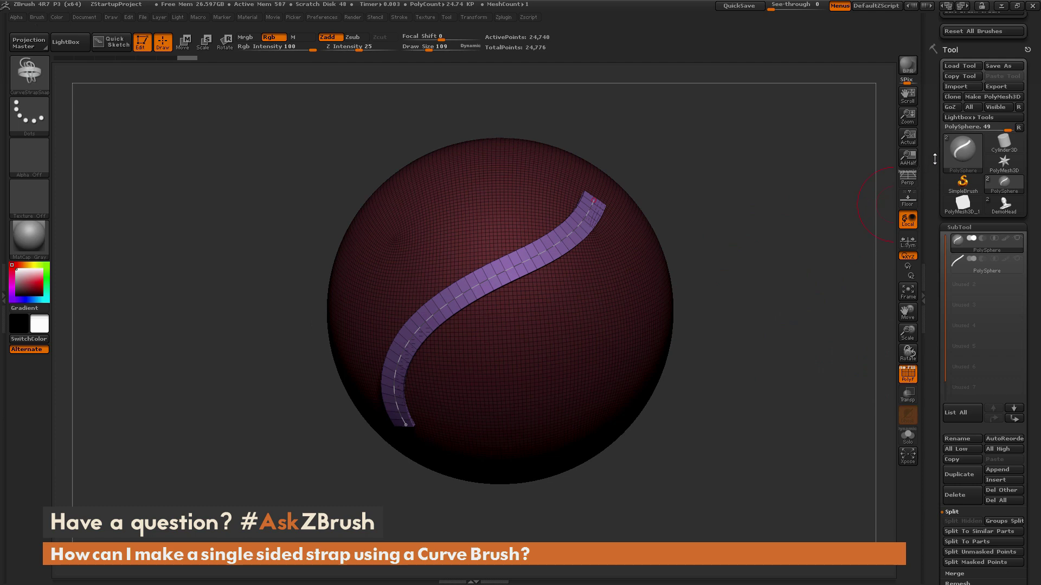
- Set the CurveStrapSnap brush's Brush Modifier to 0 and draw a new strap across the sphere
scroll(938, 229, "up", 10)
left_click_drag(935, 260, 937, 130)
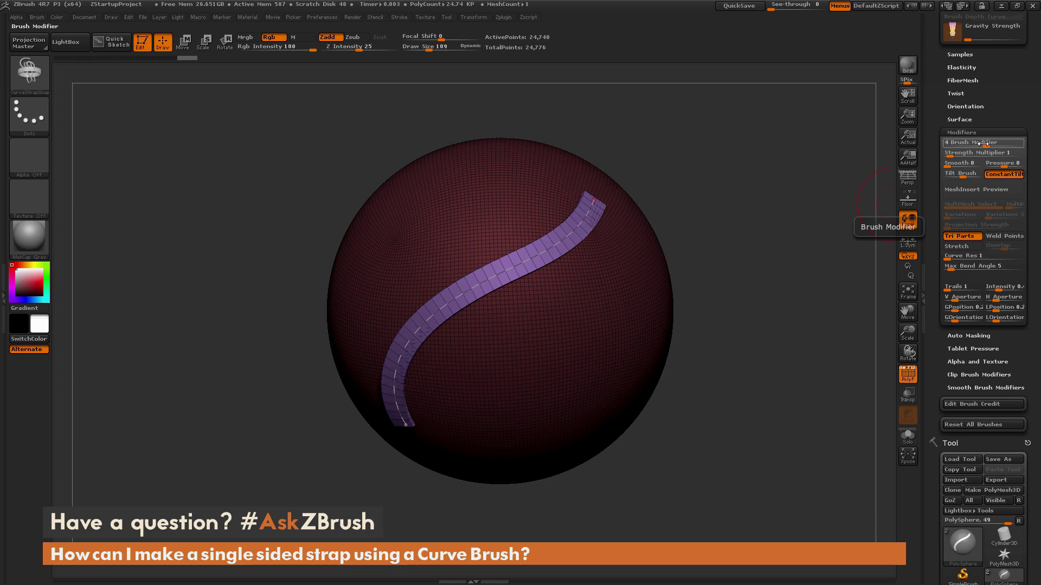
left_click_drag(773, 268, 747, 232)
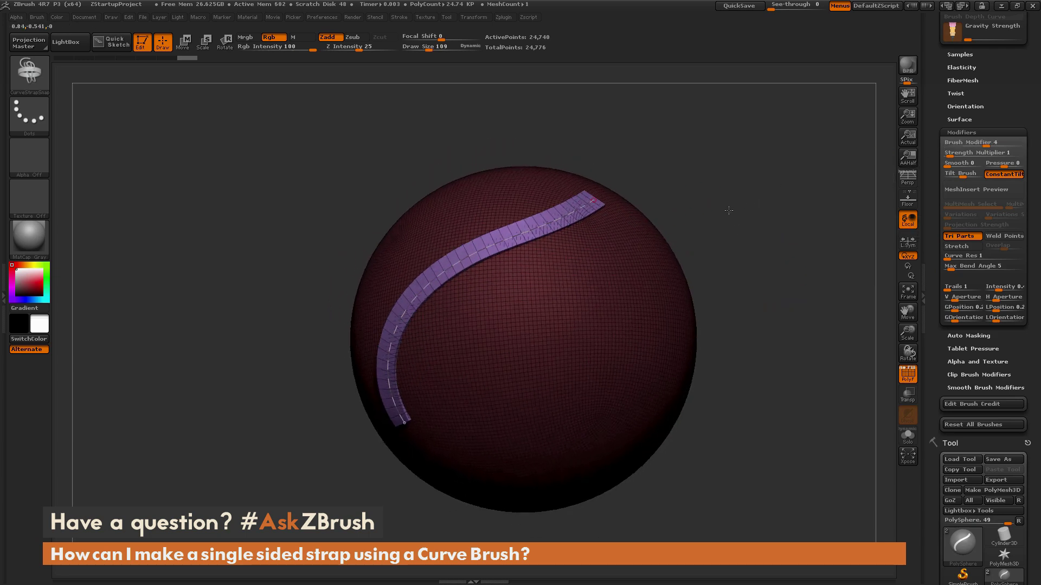
left_click_drag(759, 253, 735, 229)
left_click(984, 144)
left_click_drag(985, 146, 981, 146)
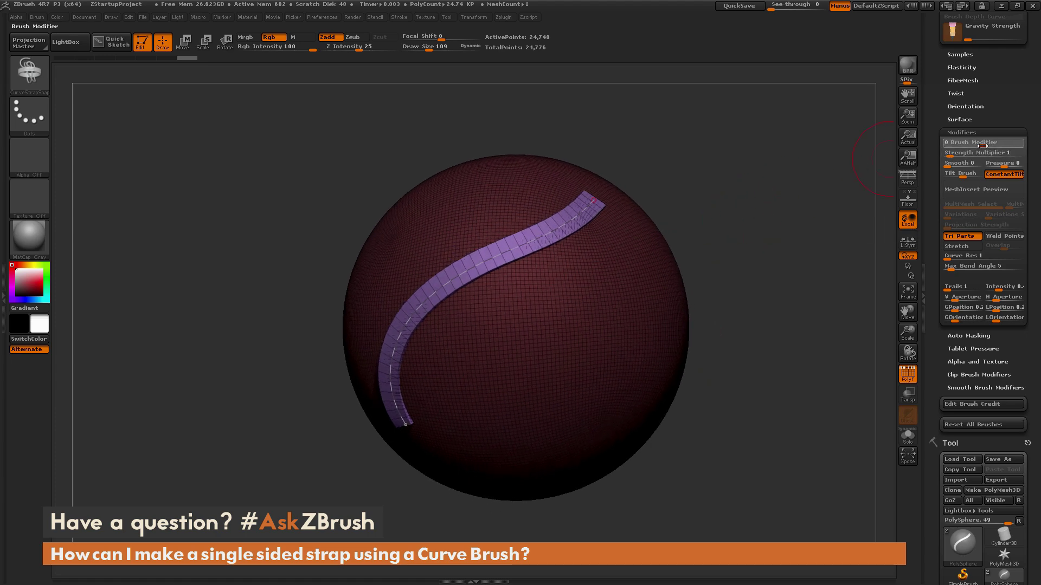
left_click_drag(470, 473, 470, 475)
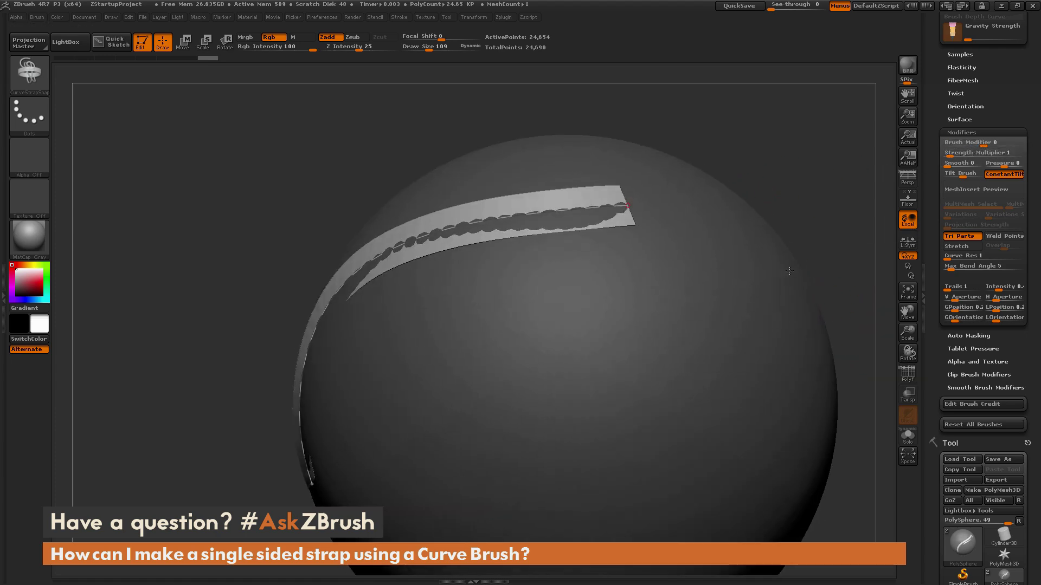
- Display the polygon wireframe, increase the brush's CurveStep and redraw the strap on the sphere with fewer, longer segments
mouse_move(794, 273)
left_mouse_down()
mouse_move(816, 305)
mouse_move(791, 276)
left_mouse_up()
left_click(908, 375)
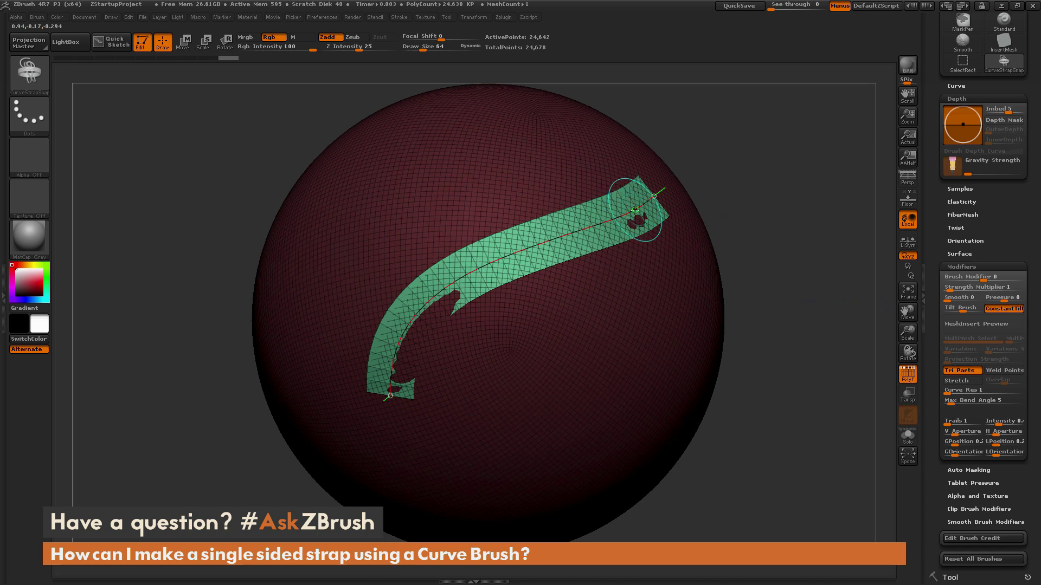
left_click(405, 17)
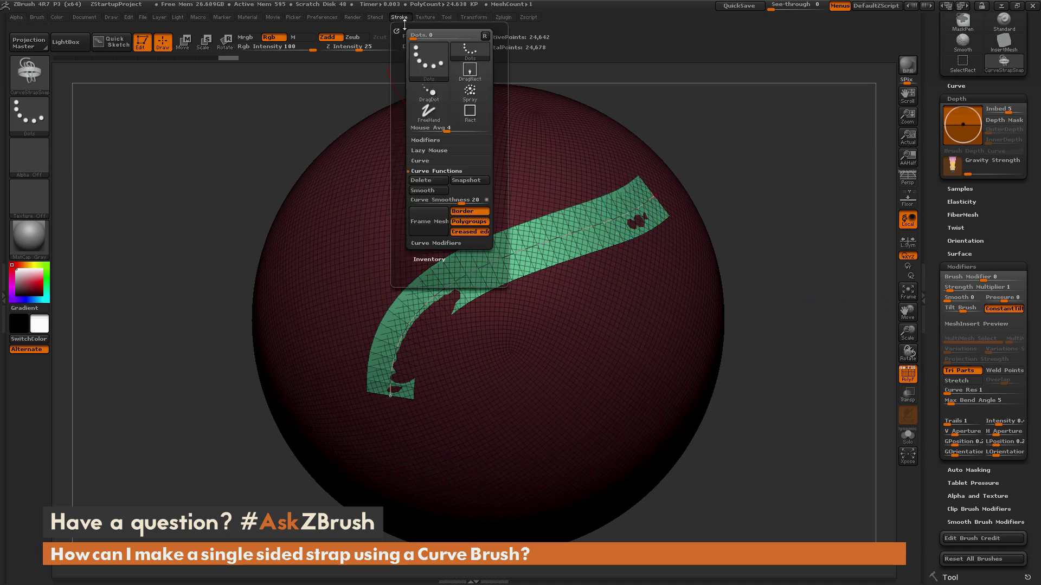
left_click(445, 160)
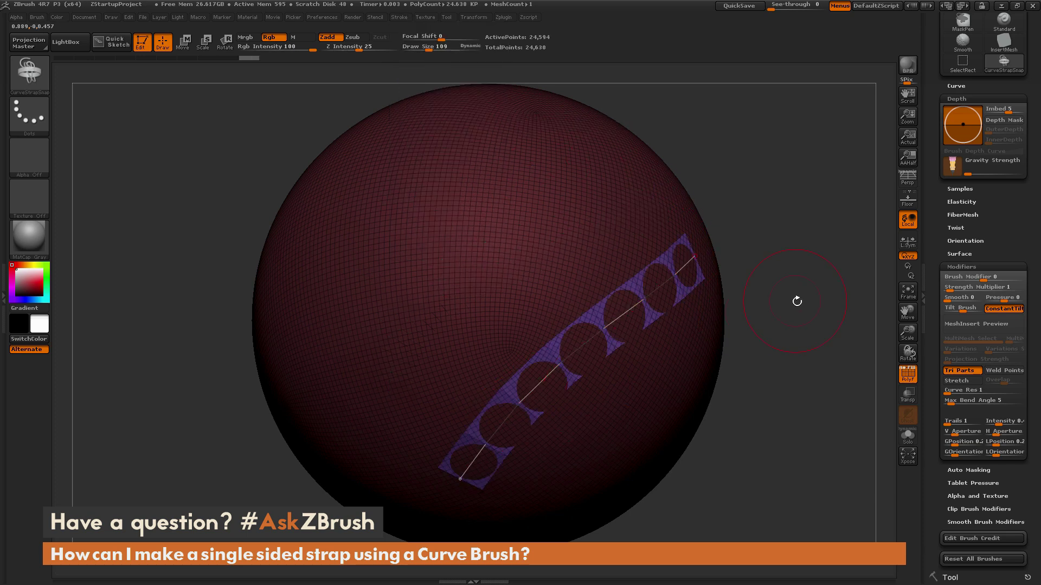
left_click_drag(797, 302, 673, 204)
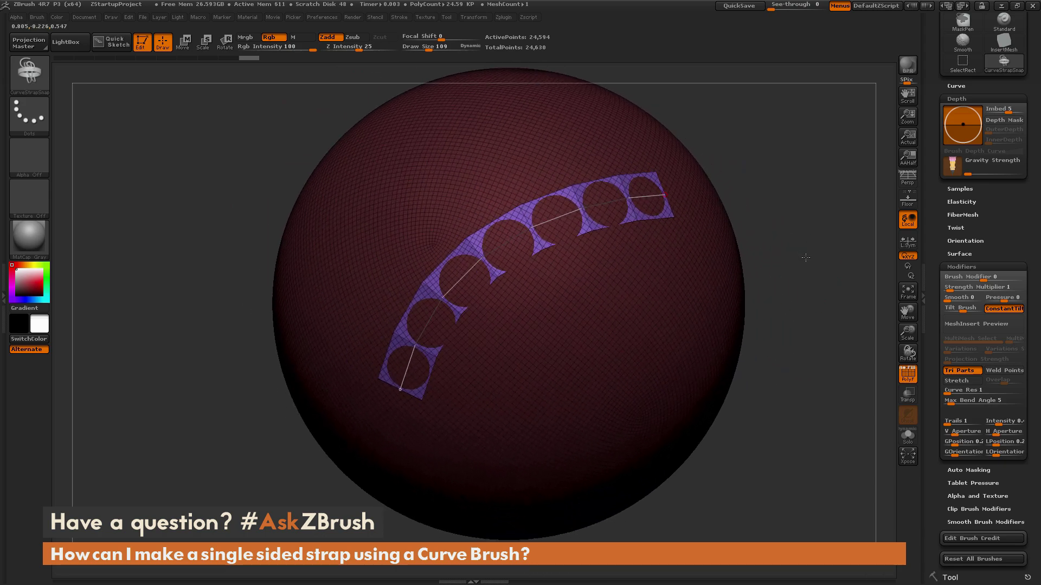
left_click_drag(806, 258, 808, 260)
- Separate the strap from the sphere with Split Unmasked Points and select the new strap subtool
left_click_drag(932, 332, 935, 179)
scroll(935, 275, "down", 4)
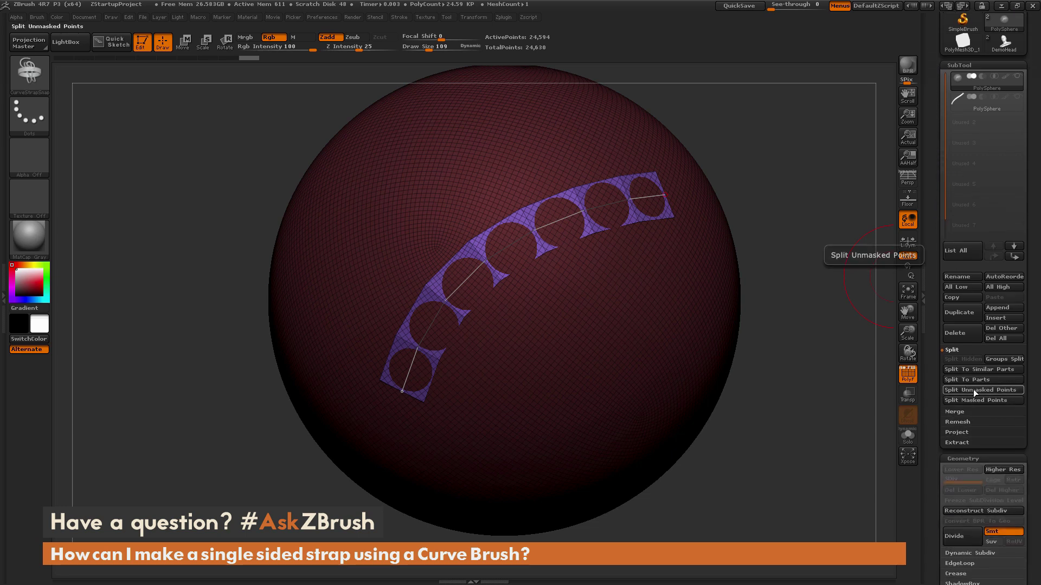
left_click(974, 390)
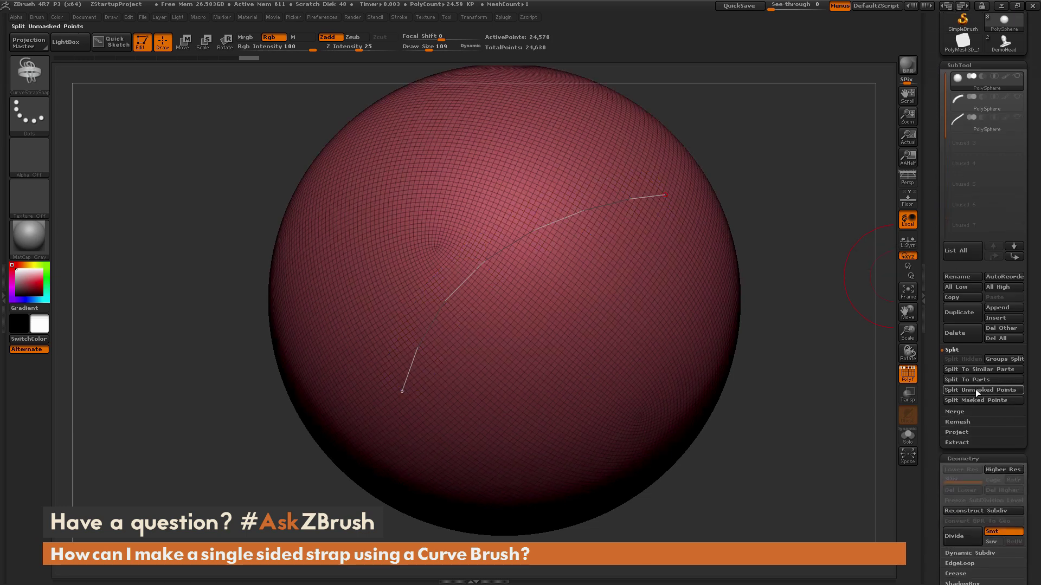
left_click(999, 109)
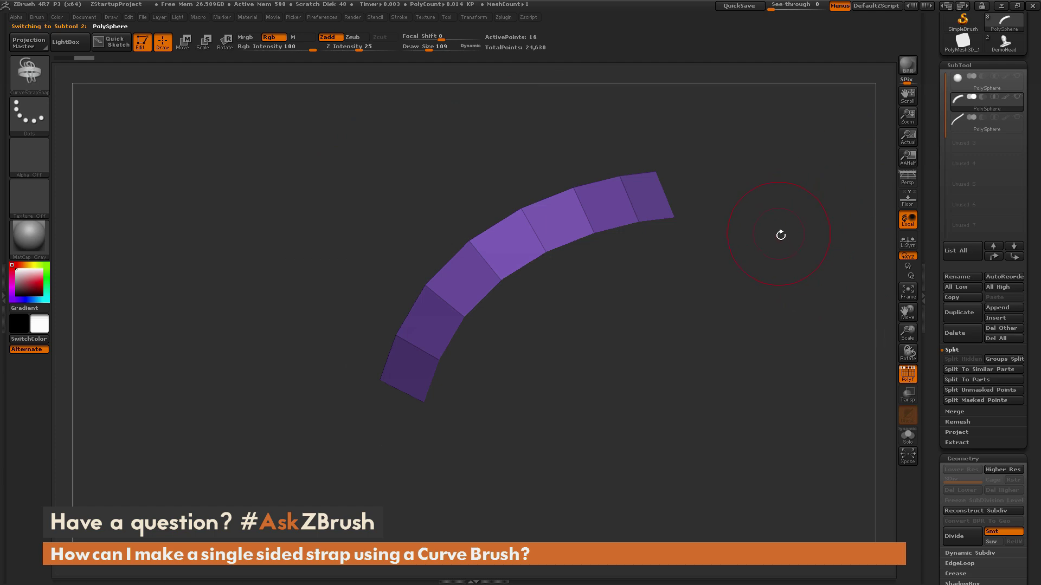
key("space")
left_click_drag(795, 257, 787, 258)
- Subdivide the separated strap twice, inspect its thickness, and return it to the lowest subdivision level
mouse_move(924, 70)
left_mouse_down()
mouse_move(923, 219)
mouse_move(924, 205)
left_mouse_up()
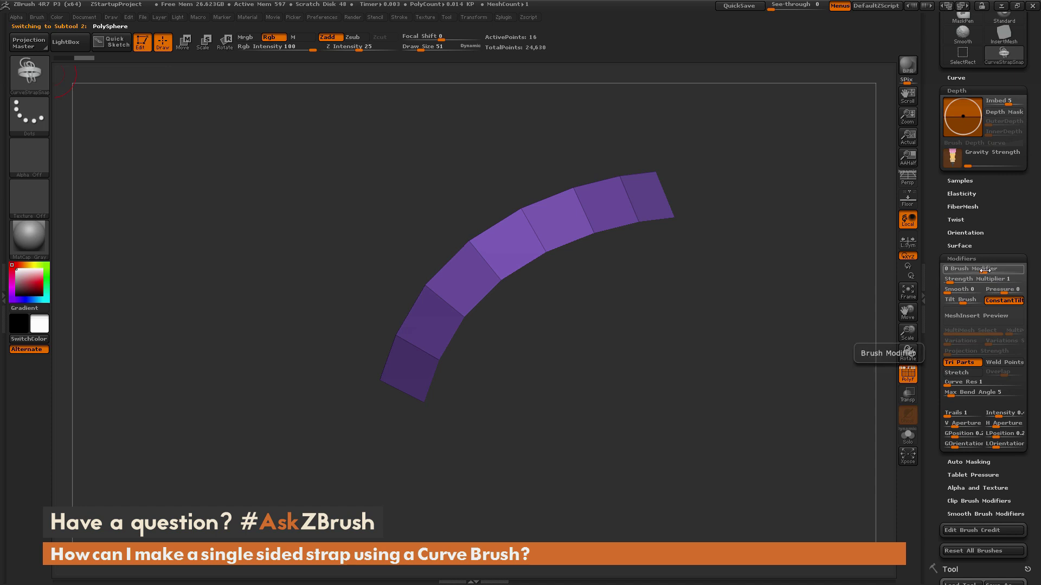
mouse_move(778, 304)
left_mouse_down()
mouse_move(757, 209)
mouse_move(800, 362)
left_mouse_up()
left_click_drag(938, 303, 941, 114)
left_click(956, 301)
left_click(958, 302)
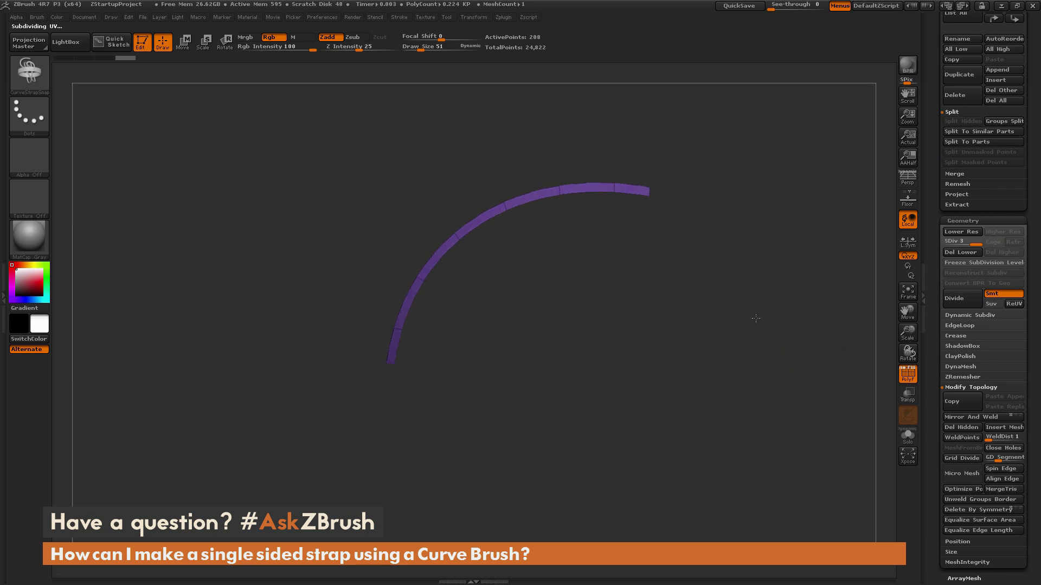
key("shift+d")
key("shift+d")
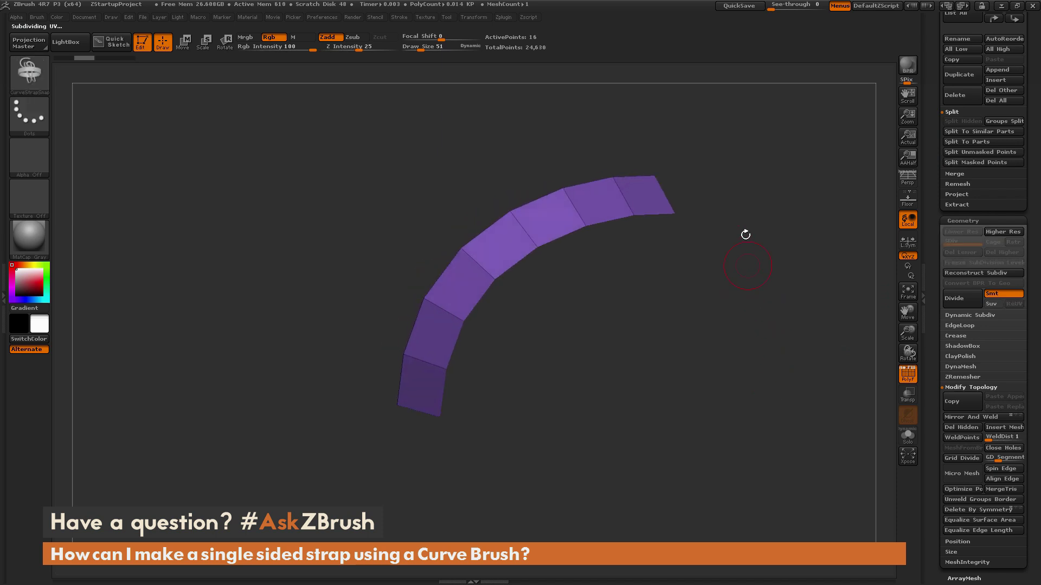
mouse_move(737, 246)
left_mouse_down()
mouse_move(739, 257)
mouse_move(721, 188)
mouse_move(739, 267)
mouse_move(748, 191)
mouse_move(692, 171)
left_mouse_up()
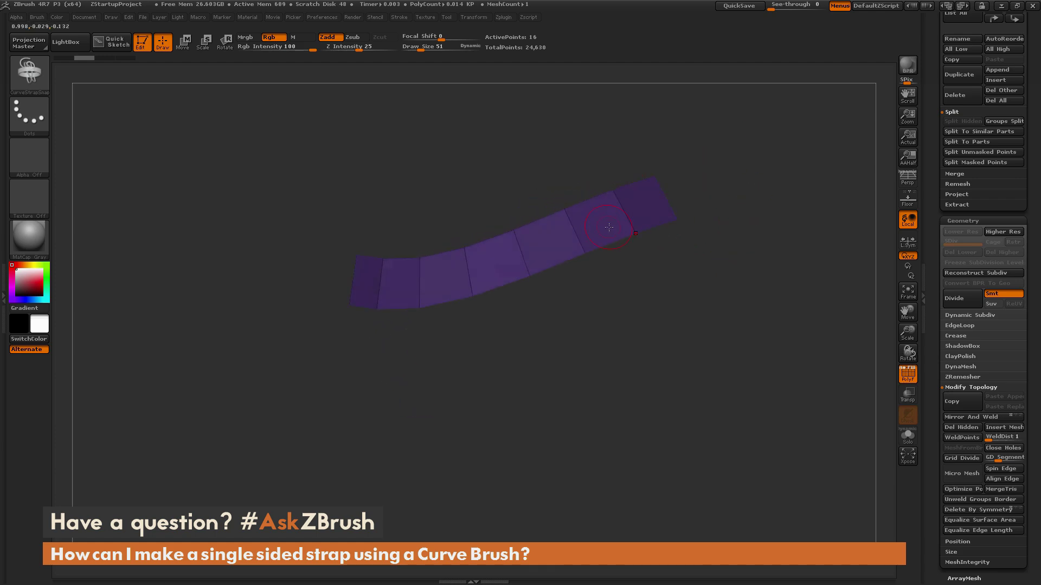
- With the ZModeler brush, mark the polygons along one side of the strap and remove them using the Delete polygon action
key("b")
key("z")
key("m")
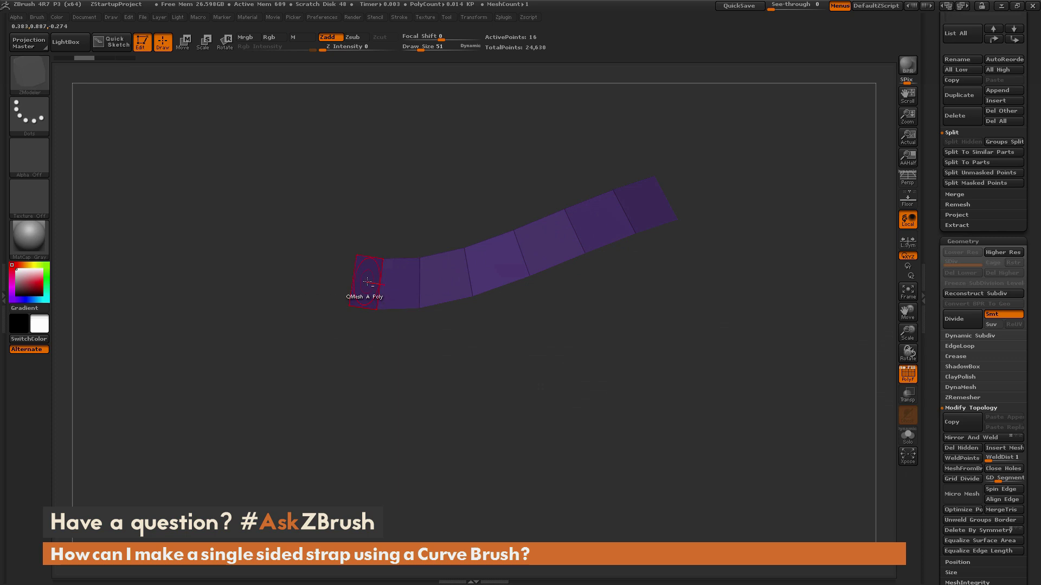
mouse_move(367, 281)
left_mouse_down("alt")
mouse_move(447, 277)
mouse_move(644, 203)
left_mouse_up("alt")
mouse_move(730, 146)
left_mouse_down()
mouse_move(763, 278)
mouse_move(724, 151)
left_mouse_up()
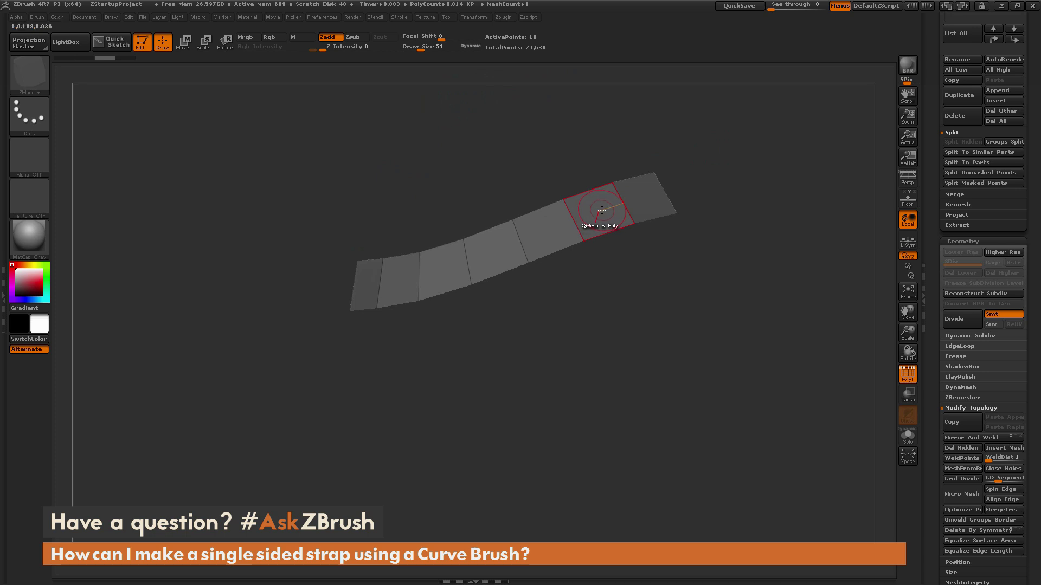
key("space")
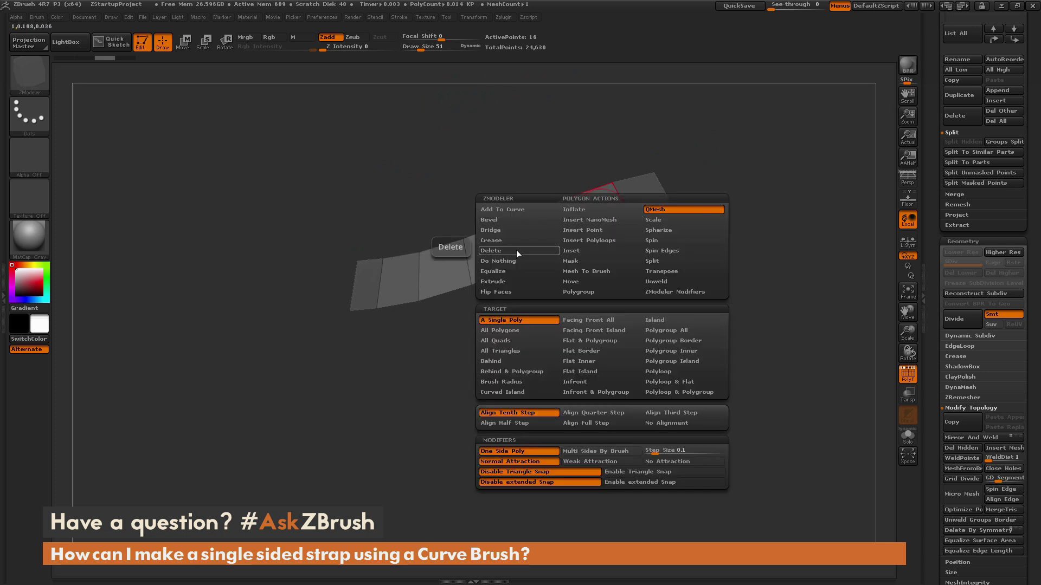
left_click(521, 251)
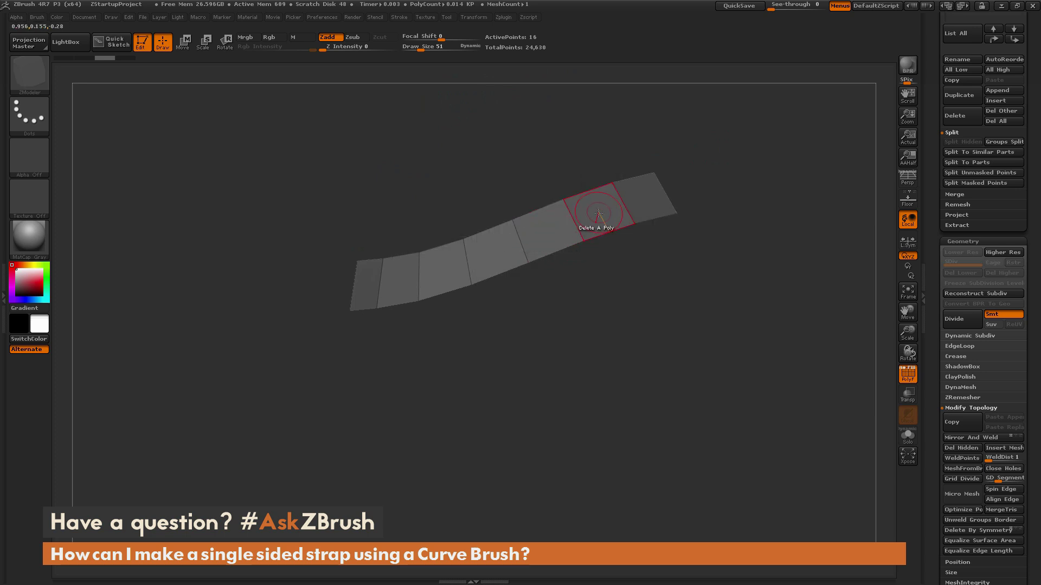
left_click(597, 213)
left_click_drag(765, 223, 818, 265)
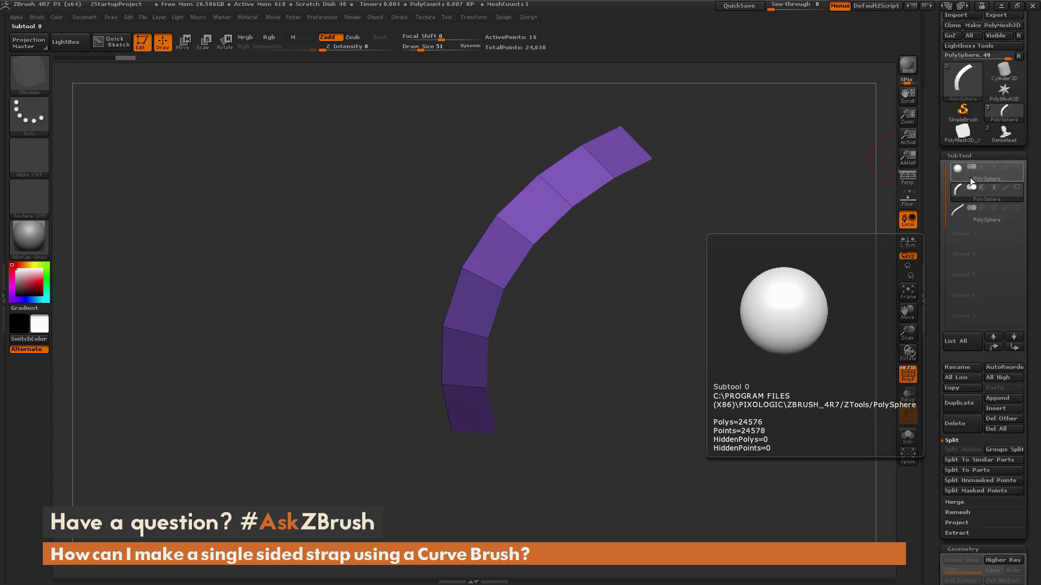
- Switch to the PolyMesh3D star tool and initialize it as a QCube
left_click(1008, 97)
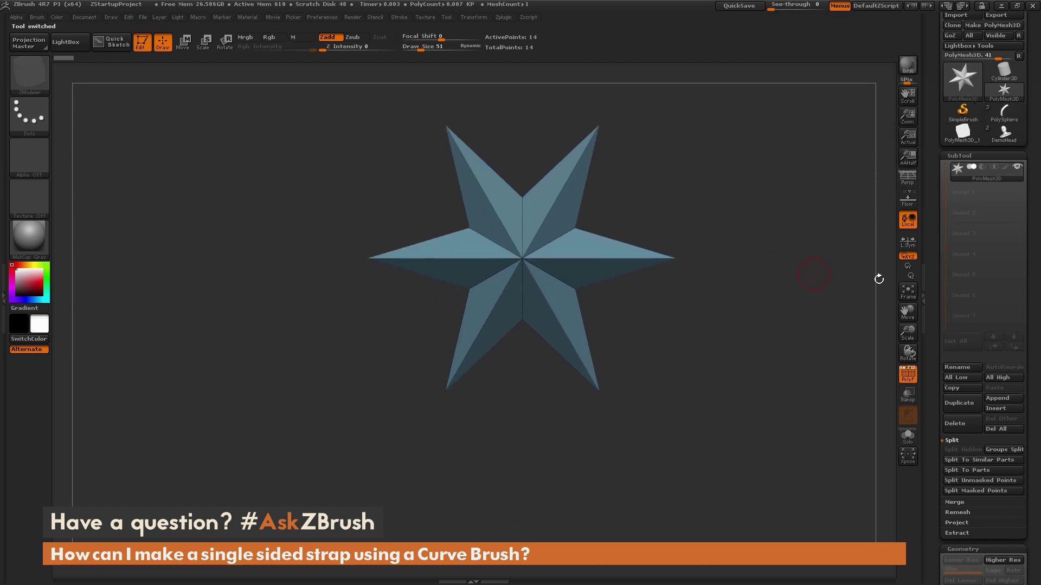
scroll(935, 317, "down", 10)
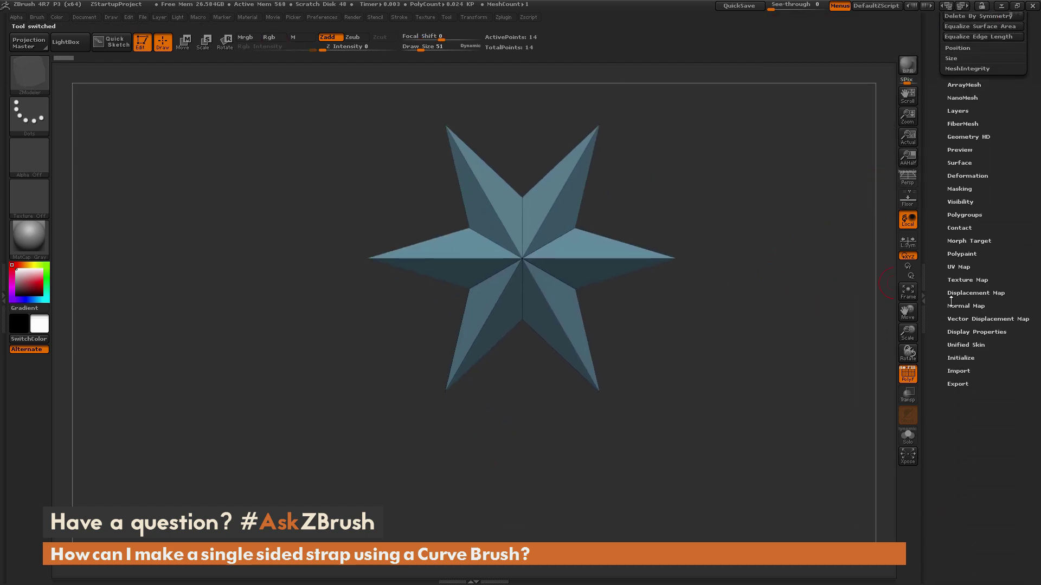
left_click(962, 372)
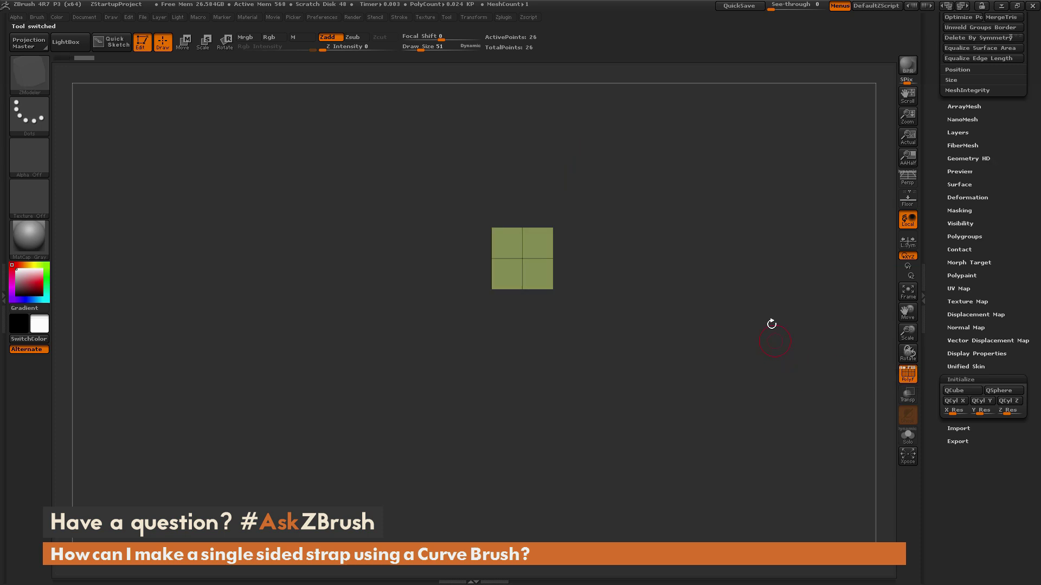
left_click_drag(754, 299, 745, 268)
- Flatten the cube into a thin slab with the Transpose line and return to Draw mode
key("w")
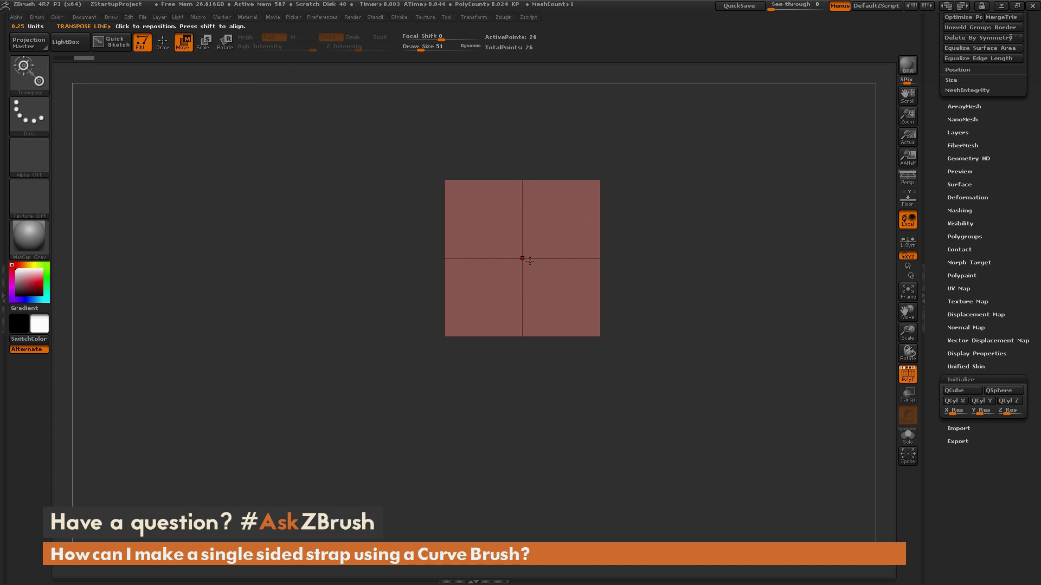
mouse_move(522, 258)
left_mouse_down()
mouse_move(730, 259)
mouse_move(559, 281)
left_mouse_up()
left_click_drag(701, 186, 518, 154)
left_click(167, 48)
- Delete the vertical edge loop through the middle of the slab's large green face with ZModeler
left_click_drag(746, 179, 709, 160)
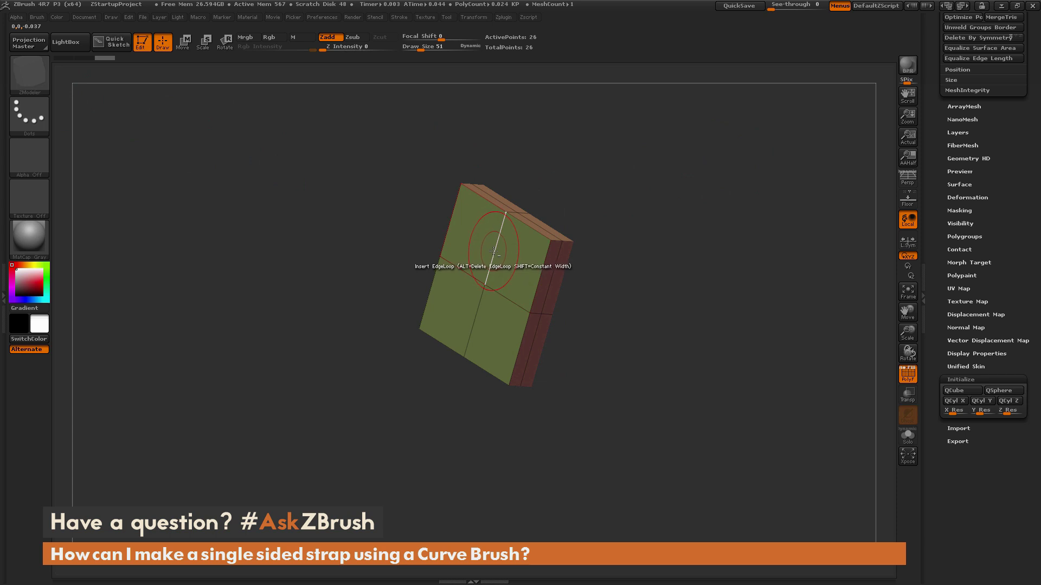
left_click_drag(625, 190, 626, 193)
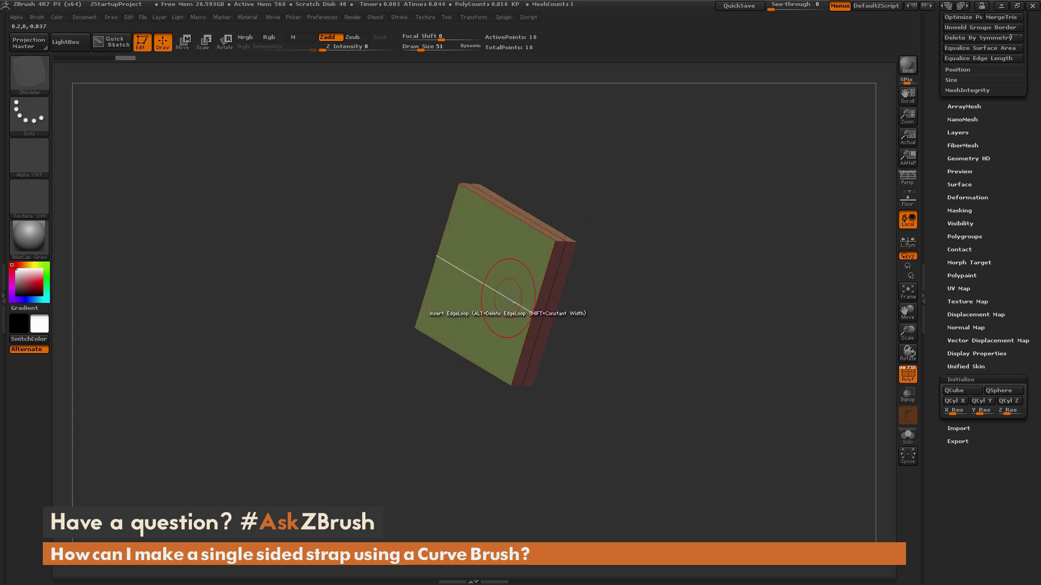
- Delete the remaining edge loop across the slab's green face and remove the single polygons closing its two opposite narrow ends
left_click_drag(718, 199, 572, 232)
left_click_drag(728, 148, 570, 238)
left_click_drag(684, 270, 668, 168)
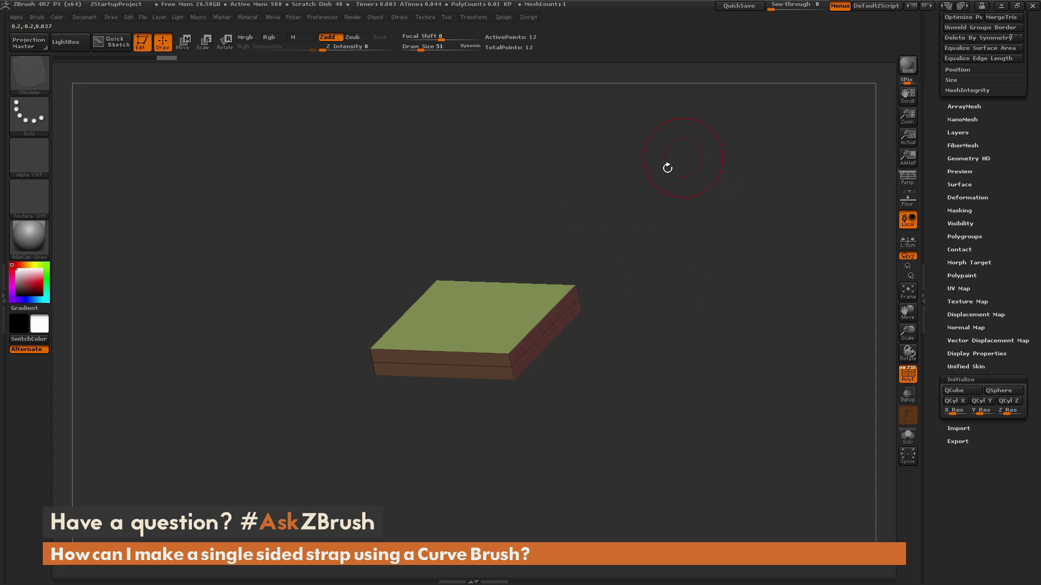
left_click(478, 359)
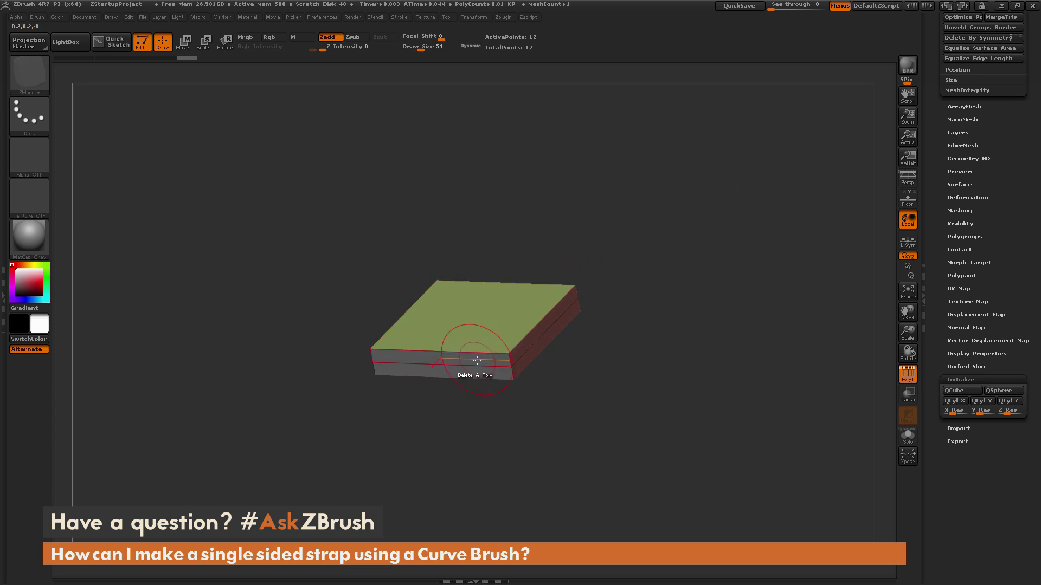
left_click(477, 359)
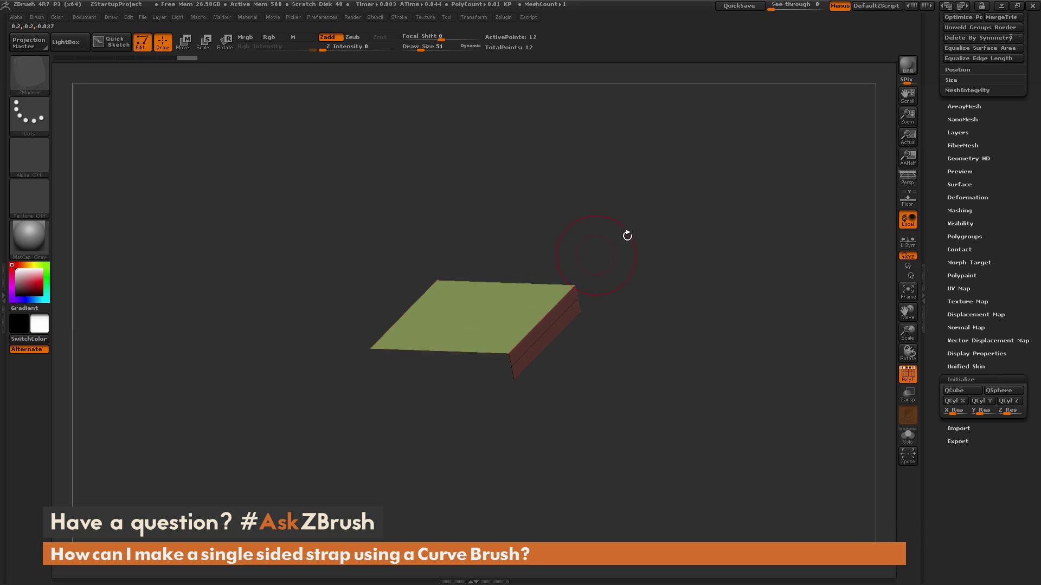
- Insert a lengthwise edge loop through the middle of one large slab face and merge the whole mesh into one polygroup
left_click_drag(673, 206, 690, 225)
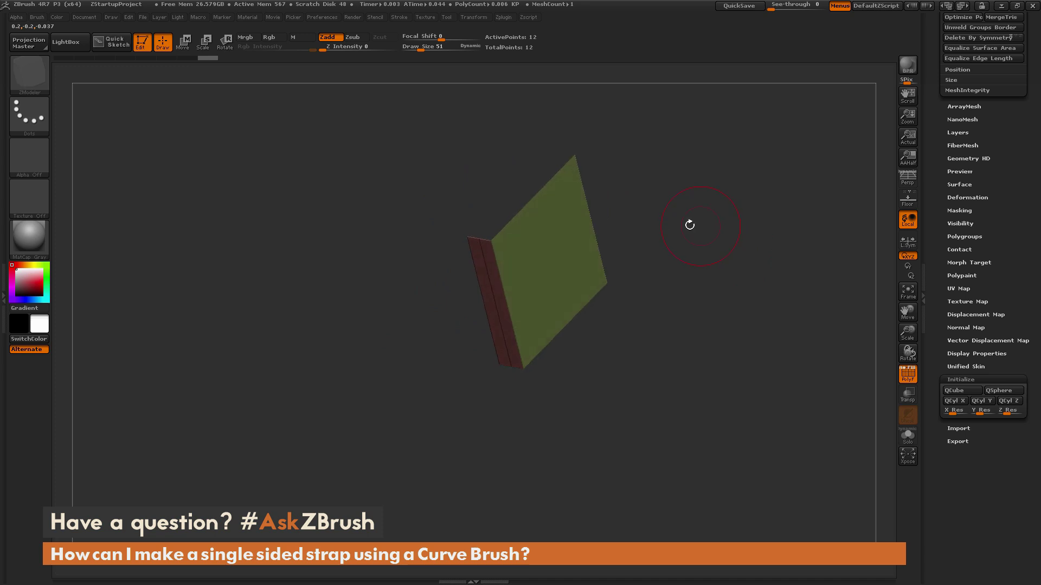
left_click(571, 319)
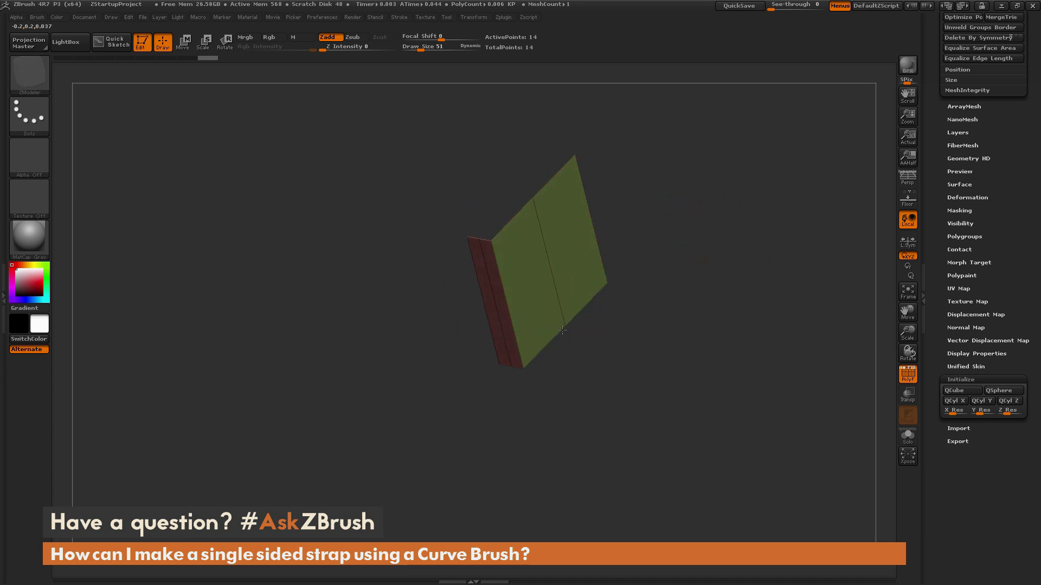
left_click_drag(681, 260, 774, 231)
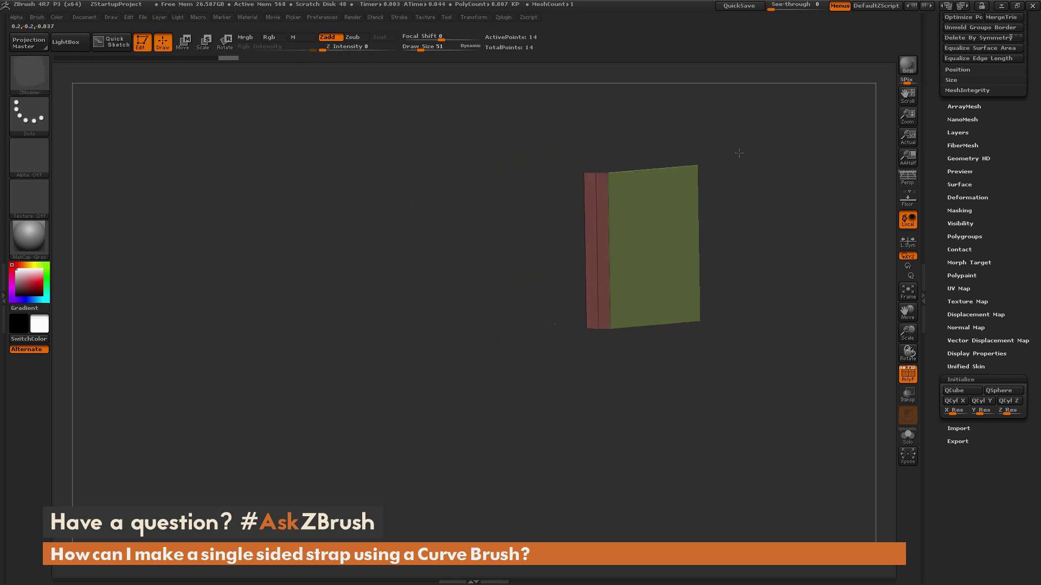
left_click_drag(738, 162, 524, 279)
mouse_move(642, 243)
left_mouse_down()
mouse_move(608, 249)
mouse_move(727, 213)
mouse_move(711, 225)
mouse_move(724, 227)
mouse_move(650, 233)
mouse_move(670, 221)
mouse_move(671, 234)
mouse_move(753, 227)
left_mouse_up()
key("ctrl")
key("ctrl+w")
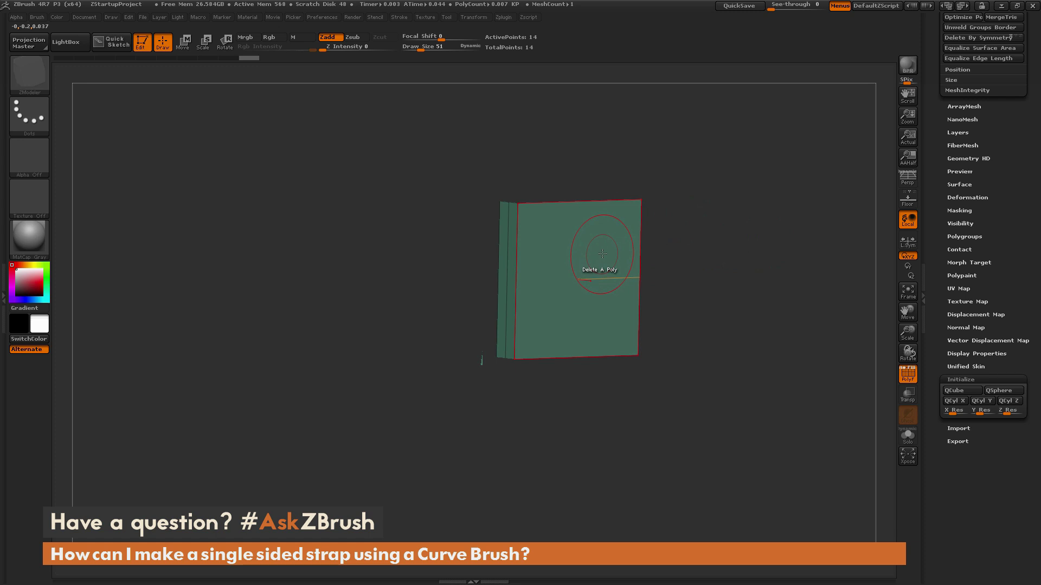
- Set the ZModeler polygon action to Polygroup on A Single Poly and give the undivided large face its own polygroup
key("space")
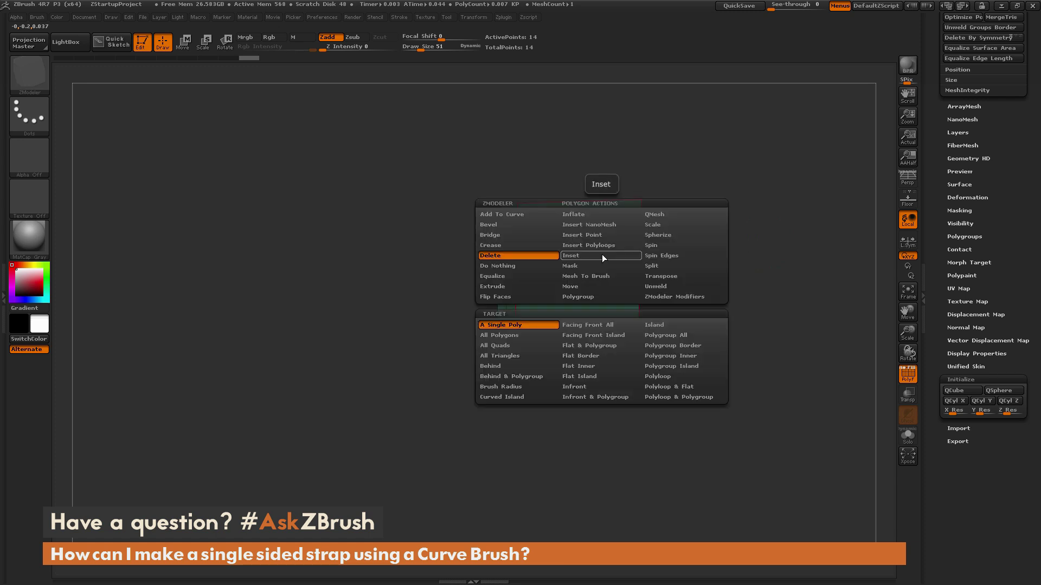
left_click(594, 296)
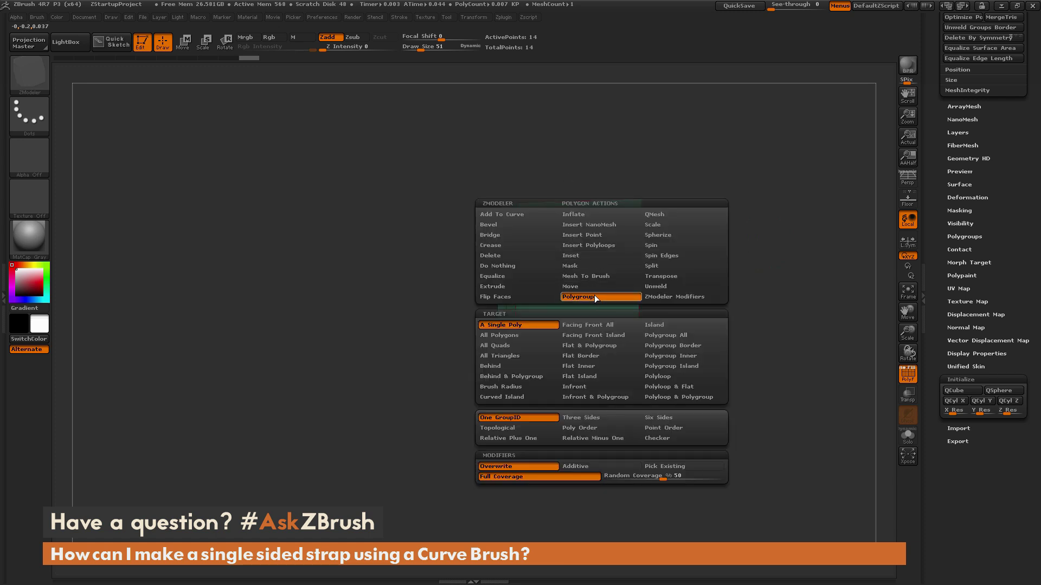
left_click(535, 324)
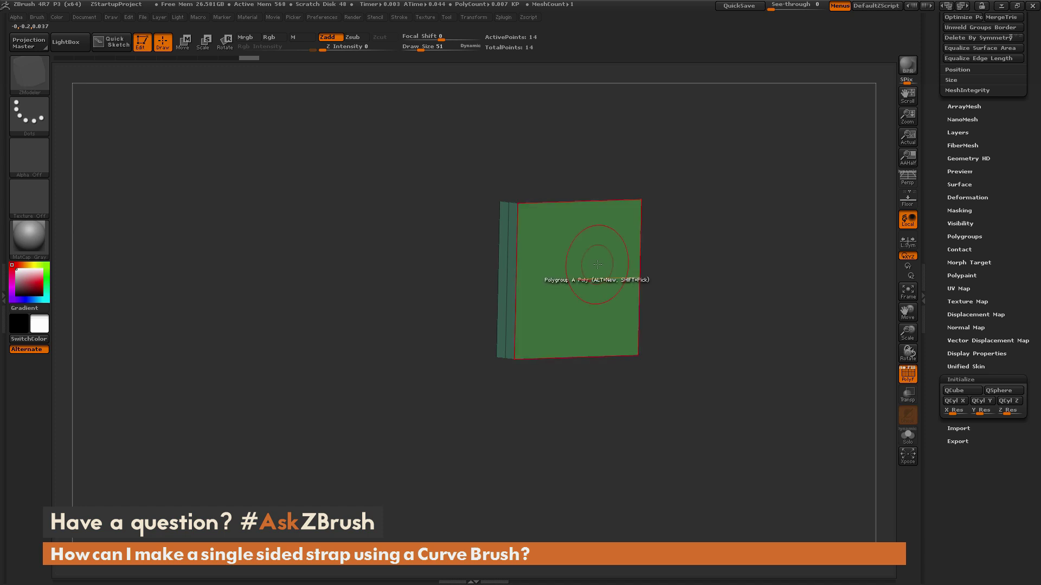
- Face the slab's green polygroup front-on, create a new InsertMesh brush from it, and enable a curve stroke for that brush
left_click_drag(748, 225, 669, 275)
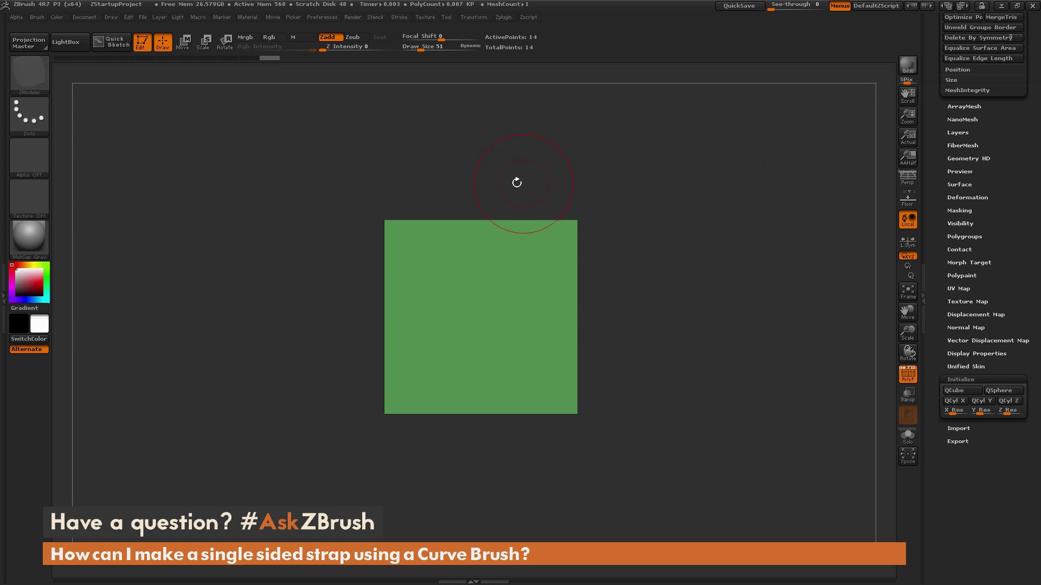
left_click(36, 15)
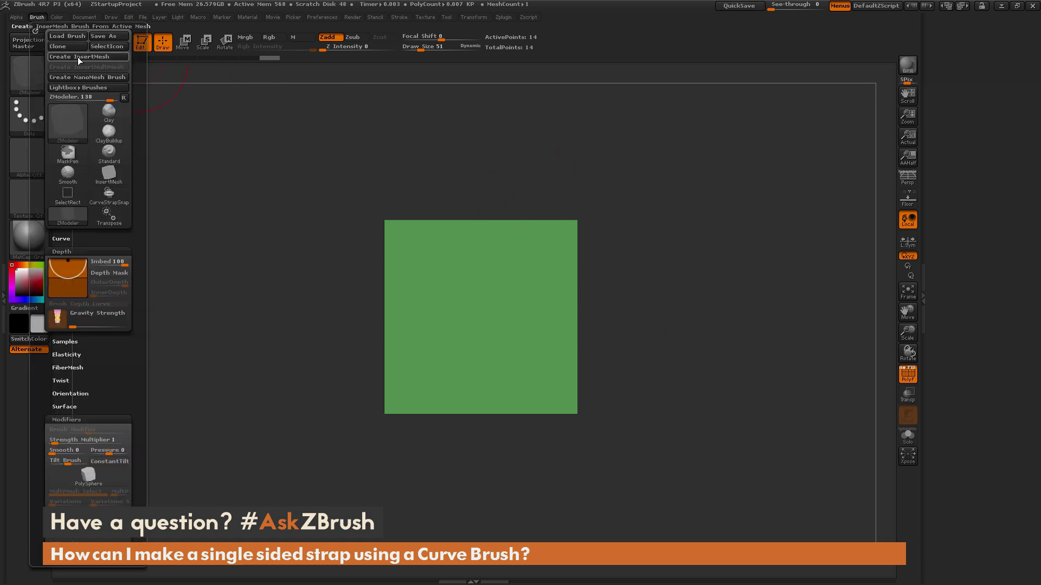
left_click(100, 58)
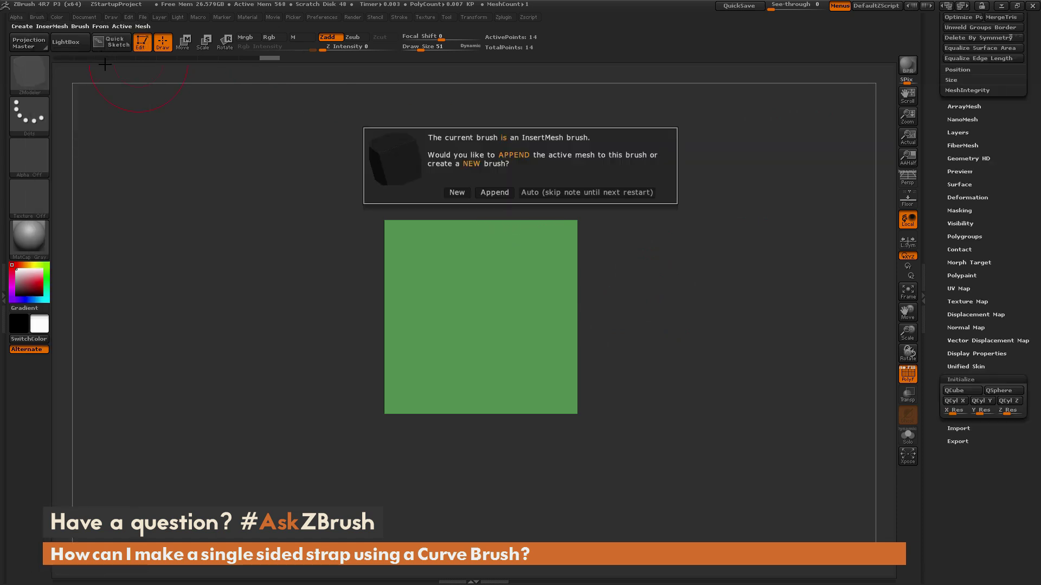
left_click(457, 192)
left_click(404, 18)
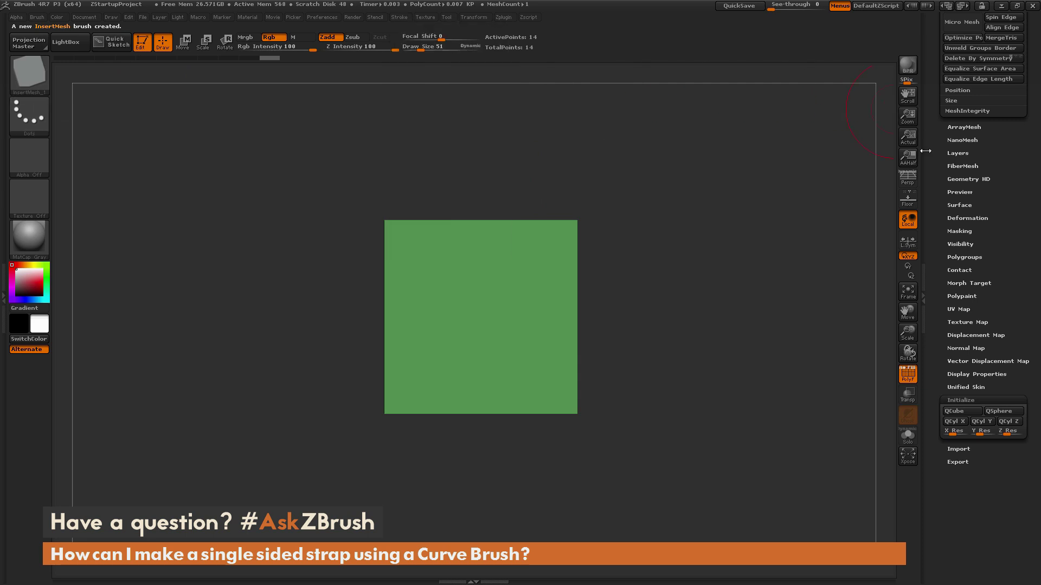
- Switch to the PolySphere tool, select its sphere subtool and fit it to the view
left_click_drag(933, 145, 931, 321)
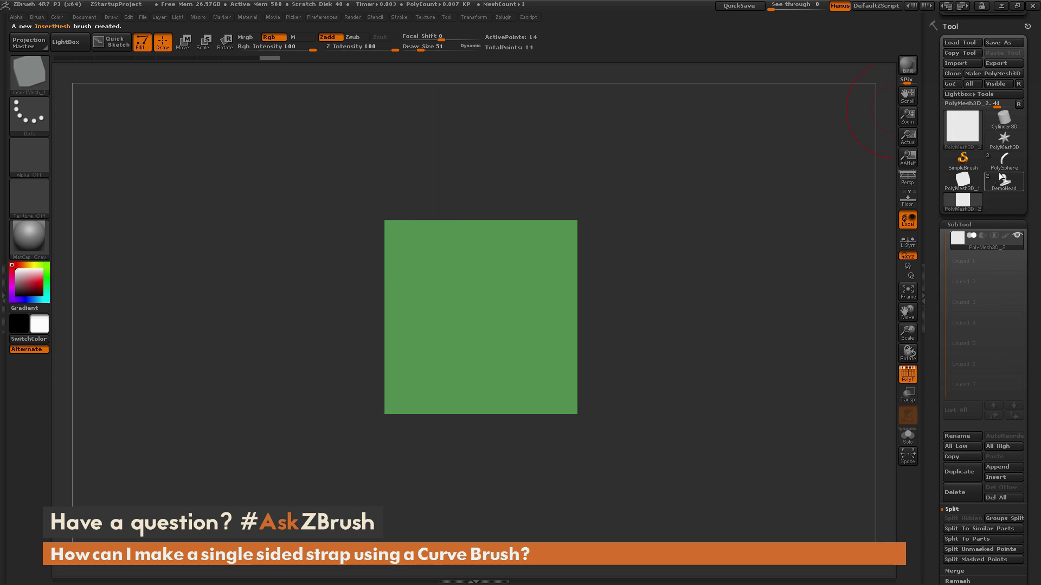
left_click(1004, 160)
left_click(991, 251)
left_click(908, 296)
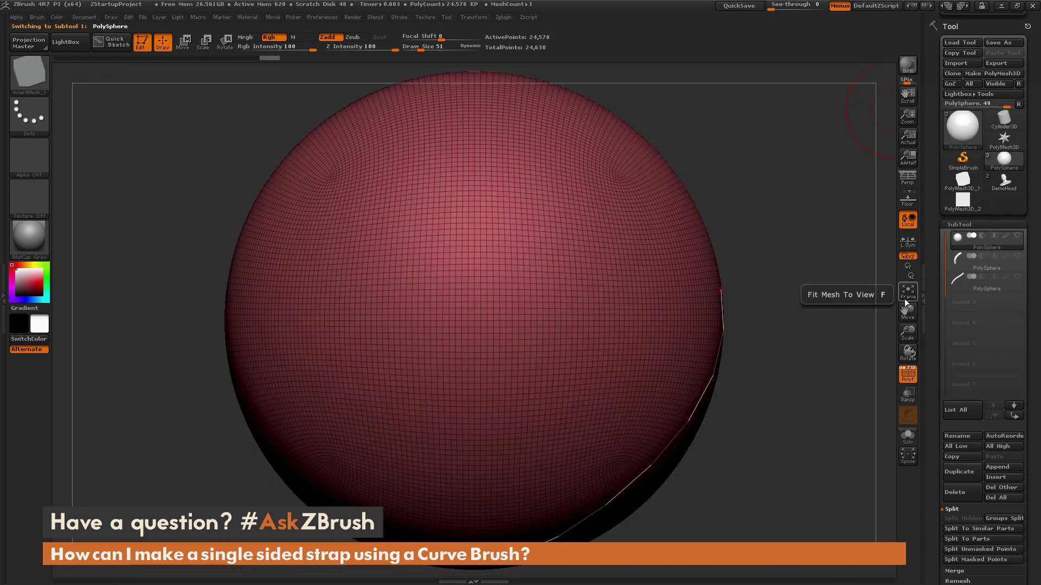
left_click(907, 296)
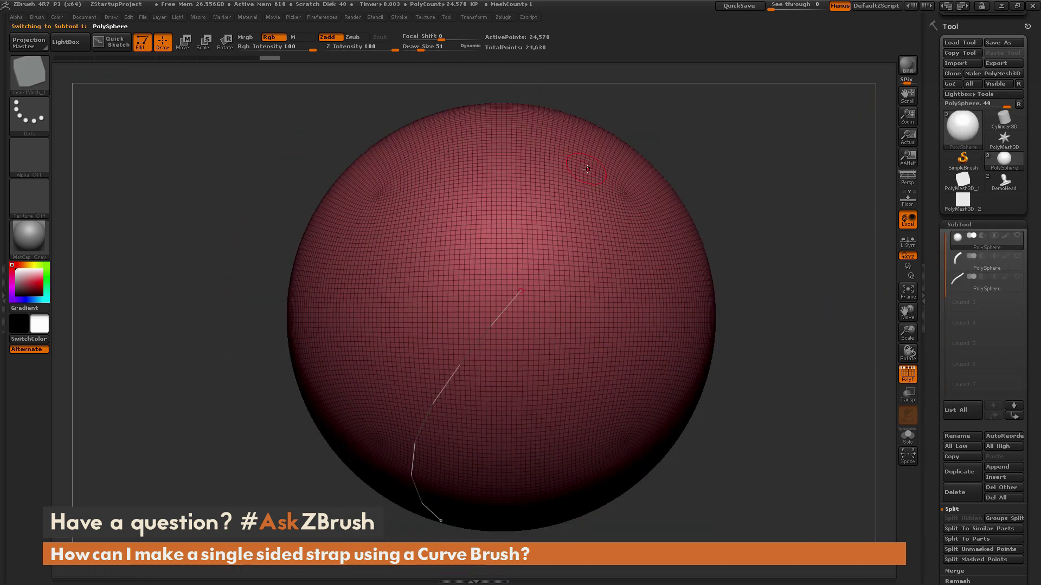
- Raise the draw size to 95 and draw InsertMesh curve straps diagonally across the sphere
left_click_drag(403, 275, 336, 396)
key("space")
mouse_move(666, 215)
left_mouse_down()
mouse_move(678, 217)
mouse_move(626, 218)
left_mouse_up()
key("space")
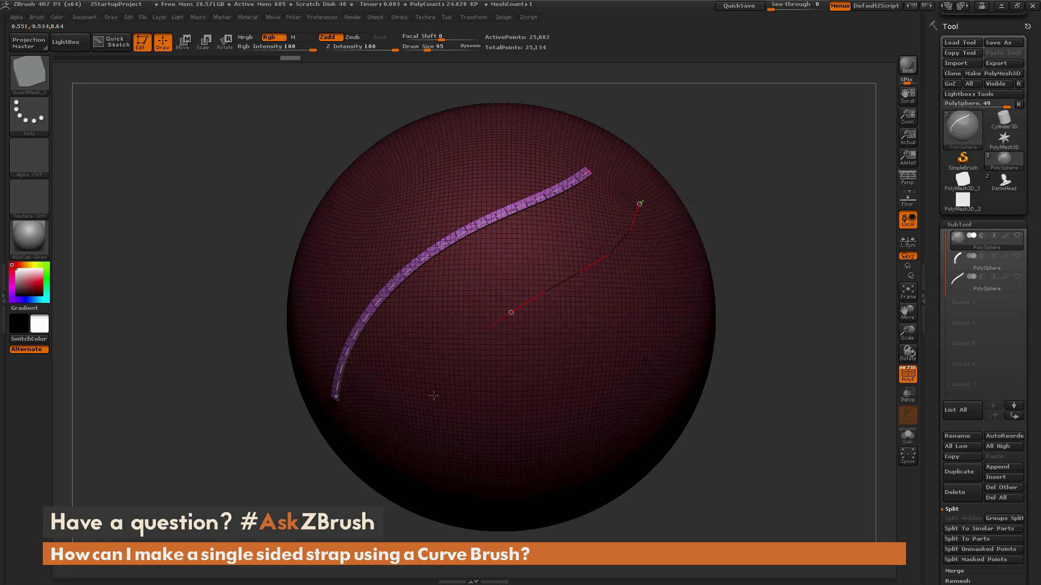
left_click_drag(427, 410, 419, 457)
mouse_move(796, 250)
left_mouse_down("alt")
mouse_move(784, 225)
mouse_move(846, 239)
left_mouse_up("alt")
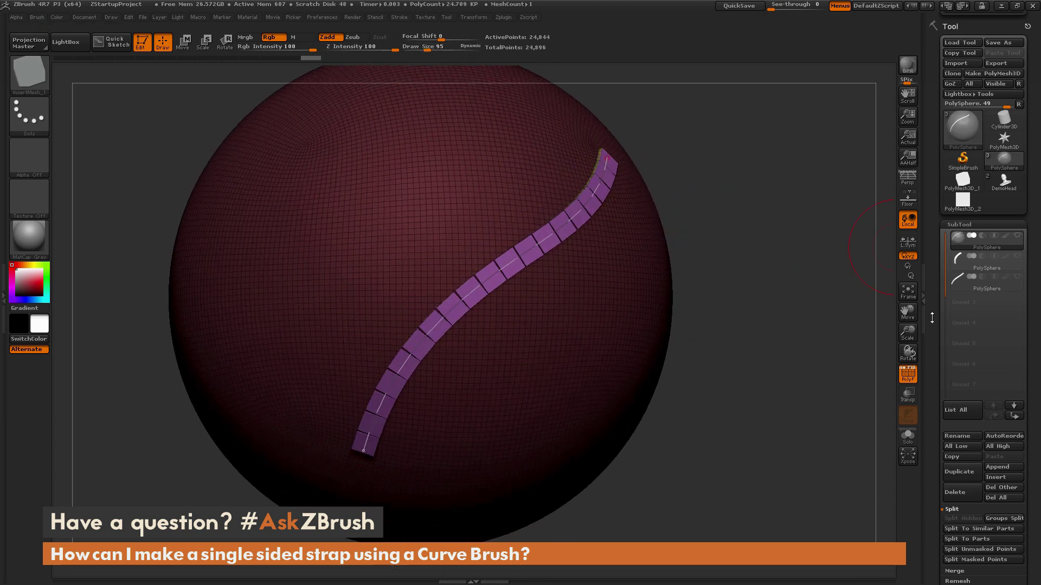
- Enable the Weld Points and Stretch brush modifiers and draw a new curved strap across the sphere
left_click_drag(935, 322, 933, 418)
mouse_move(930, 232)
left_mouse_down()
mouse_move(928, 336)
mouse_move(936, 31)
left_mouse_up()
left_click(1000, 268)
left_click(969, 279)
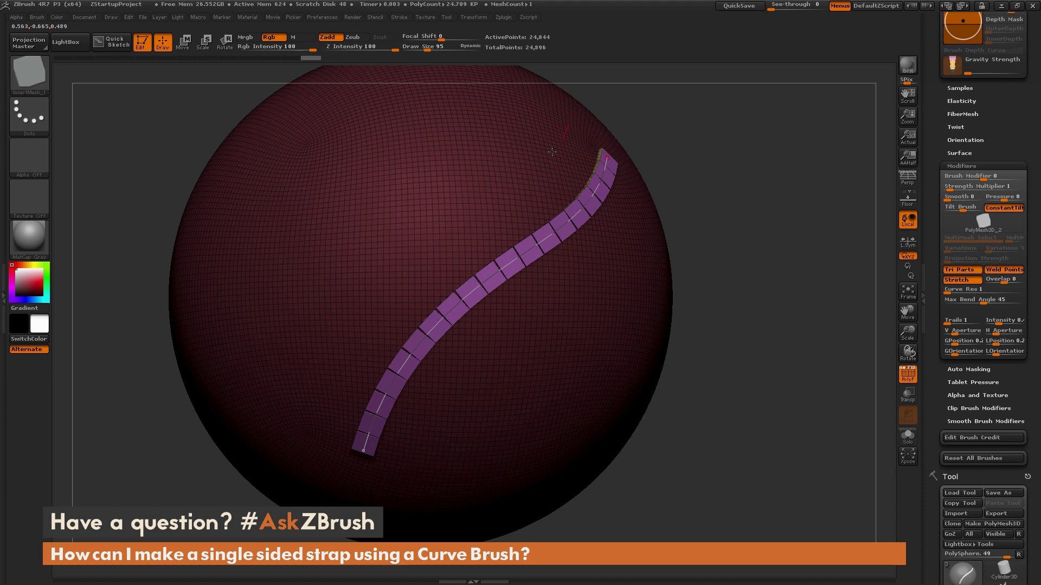
left_click_drag(312, 420, 312, 422)
mouse_move(777, 206)
left_mouse_down()
mouse_move(804, 211)
mouse_move(798, 241)
mouse_move(807, 233)
mouse_move(816, 246)
mouse_move(751, 242)
mouse_move(697, 197)
mouse_move(786, 228)
mouse_move(727, 202)
left_mouse_up()
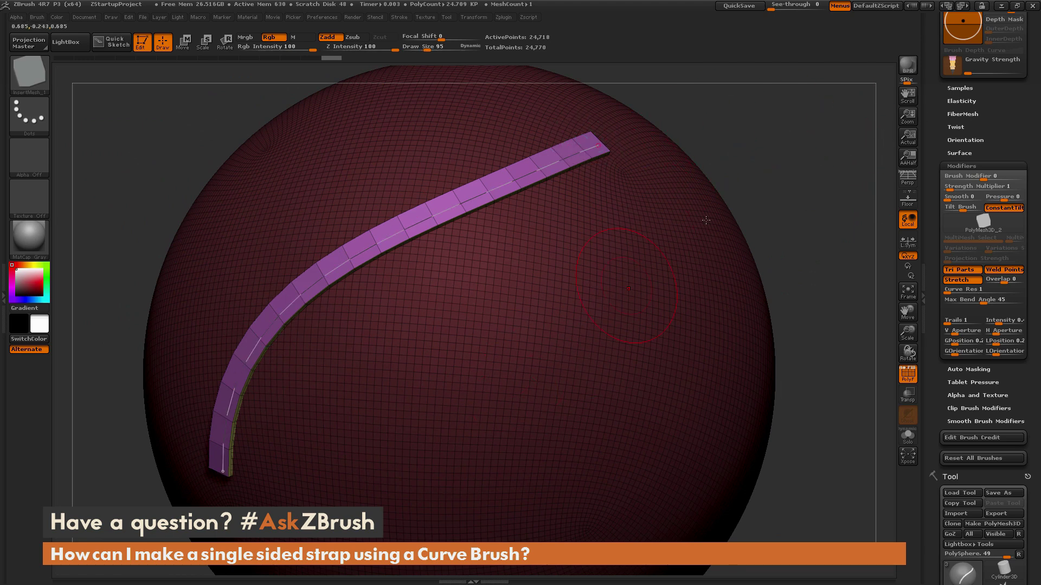
- Set the brush's Imbed to -19 and draw the strap on the sphere again
left_click_drag(934, 112, 935, 180)
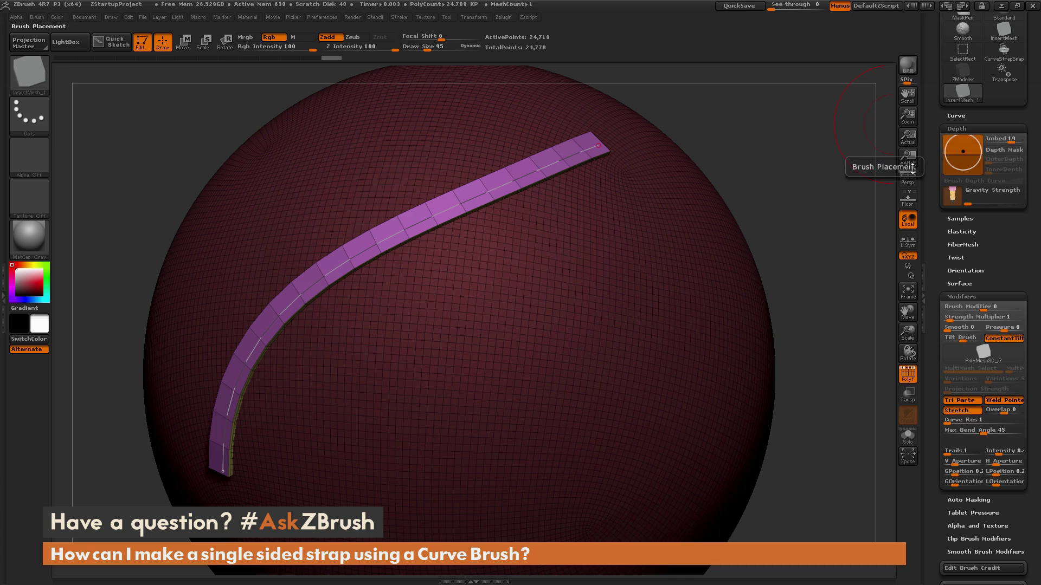
left_click_drag(835, 202, 855, 140)
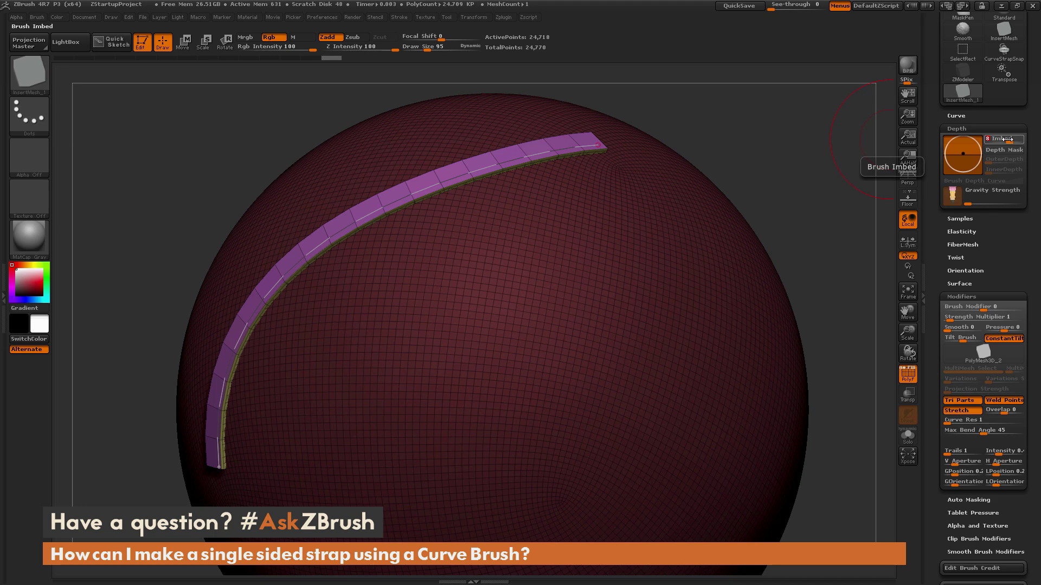
left_click_drag(1007, 139, 1007, 139)
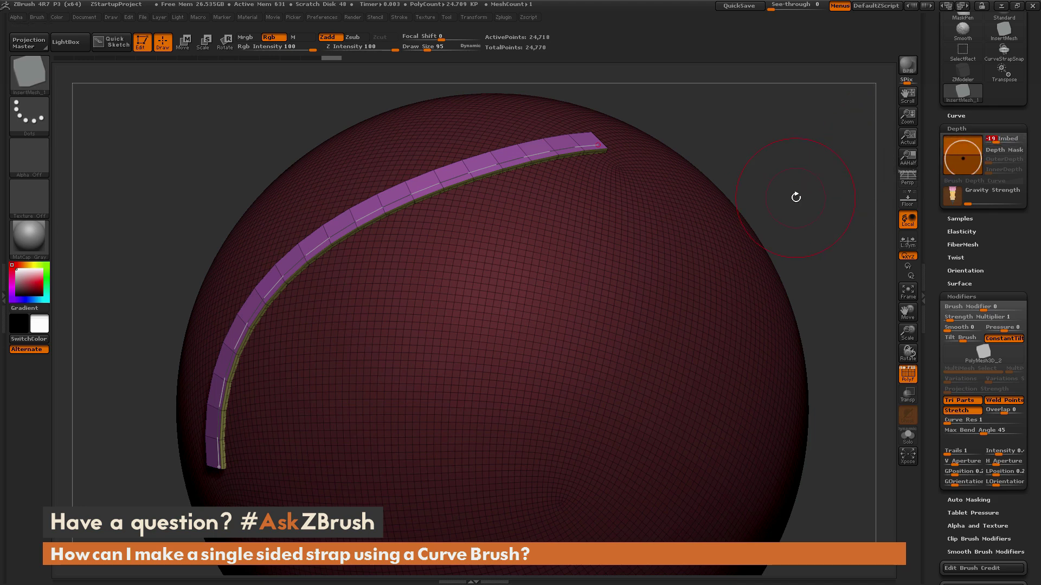
left_click_drag(329, 433, 313, 485)
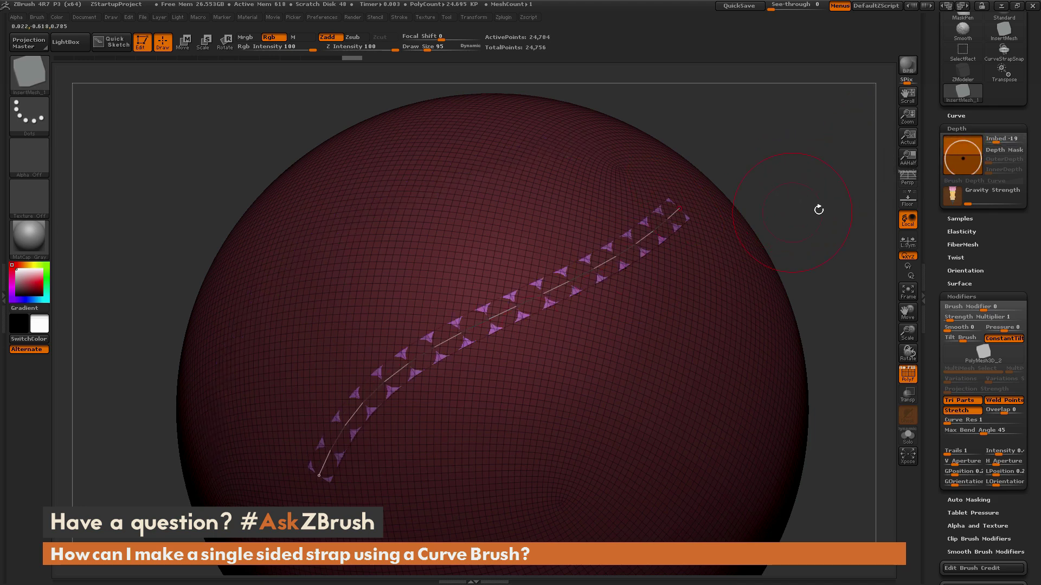
mouse_move(818, 209)
left_mouse_down()
mouse_move(806, 184)
mouse_move(831, 181)
mouse_move(787, 137)
mouse_move(754, 205)
left_mouse_up()
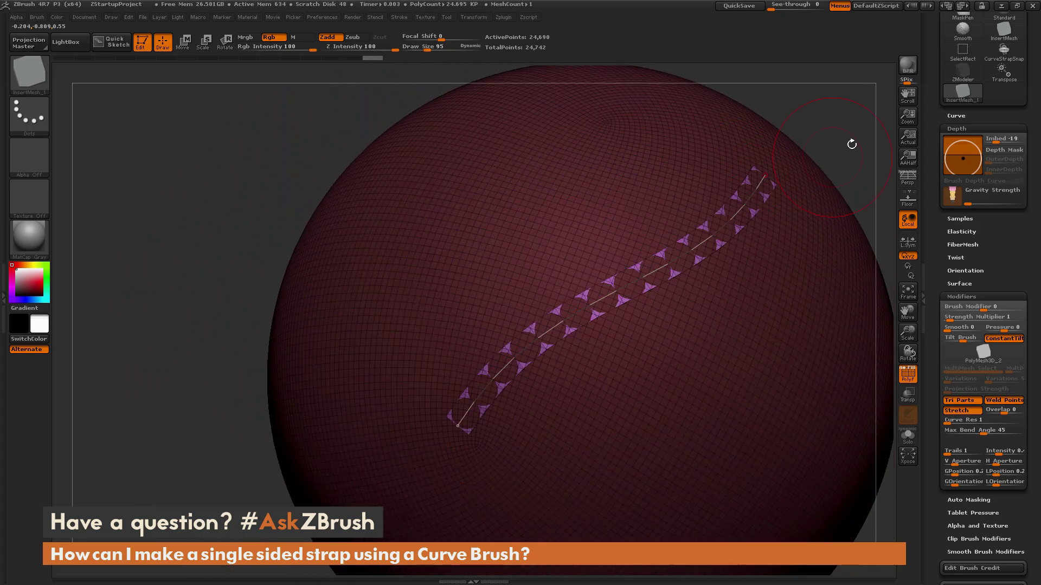
- Redraw the strap curve several times across different areas of the sphere, keeping one diagonal strap
left_click_drag(857, 135, 590, 137)
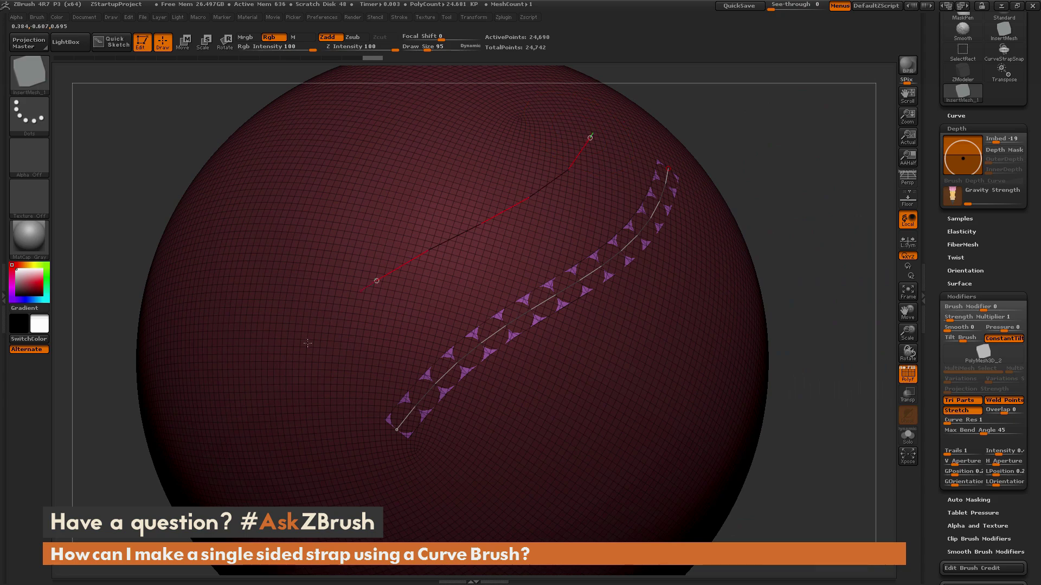
left_click_drag(285, 381, 274, 423)
left_click_drag(395, 515, 397, 518)
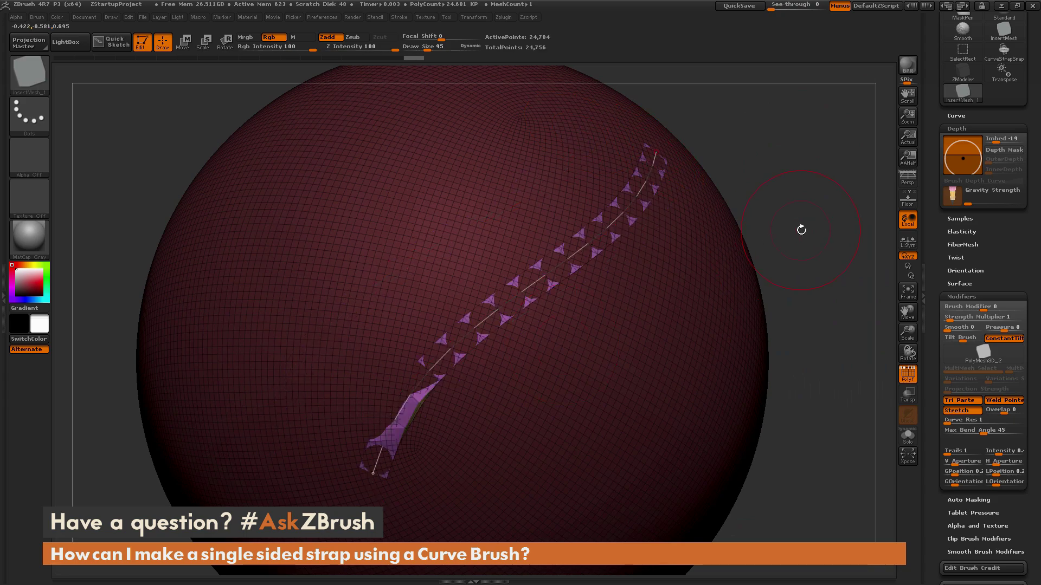
left_click_drag(805, 230, 803, 206)
left_click_drag(372, 246, 293, 396)
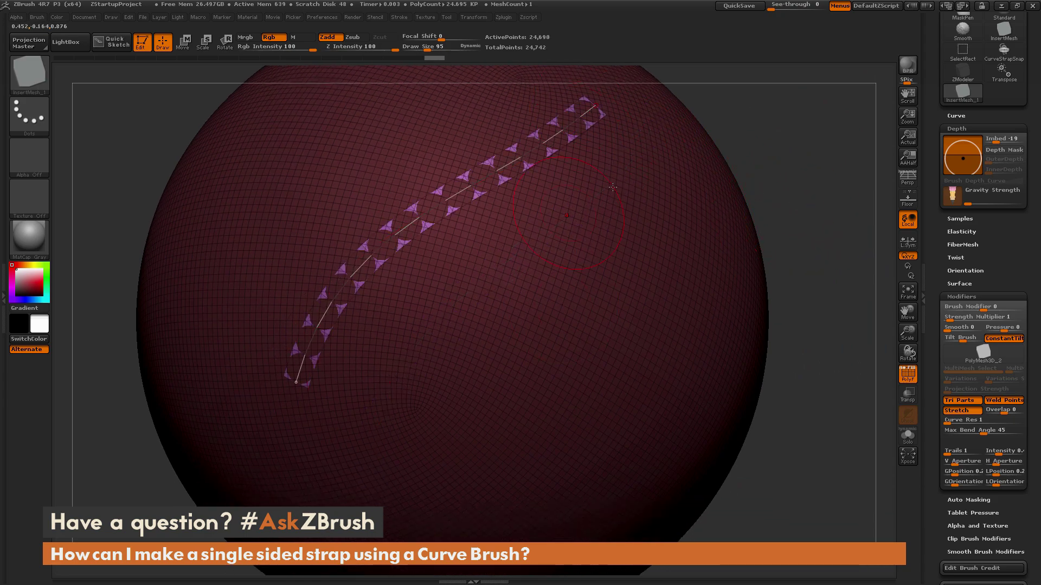
left_click_drag(399, 480, 400, 482)
mouse_move(811, 261)
left_mouse_down("alt")
mouse_move(808, 238)
mouse_move(817, 245)
left_mouse_up("alt")
- Split the unmasked strap from the sphere into its own subtool and select that strap subtool
left_click_drag(935, 314, 935, 112)
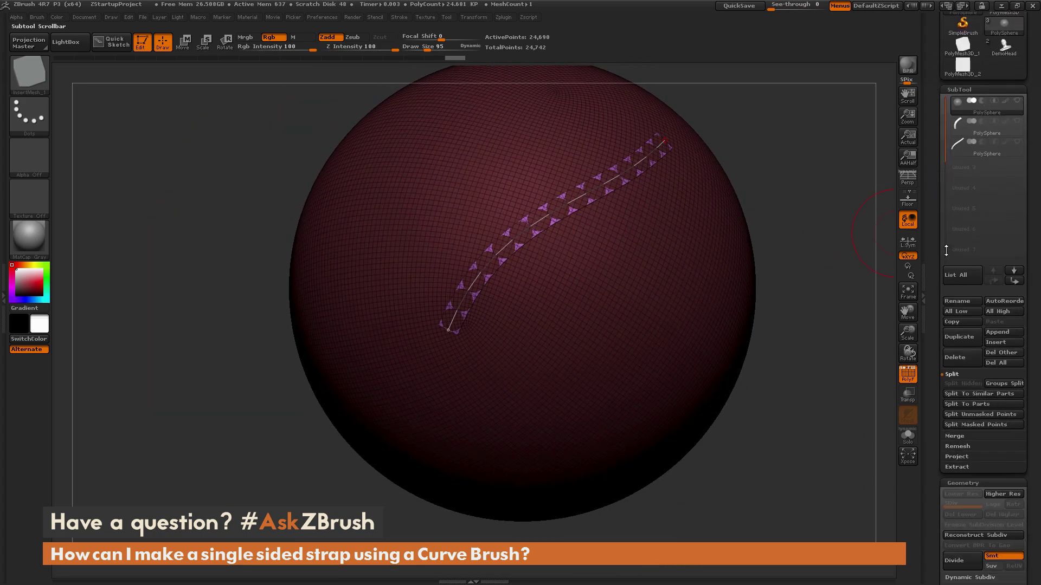
left_click(972, 414)
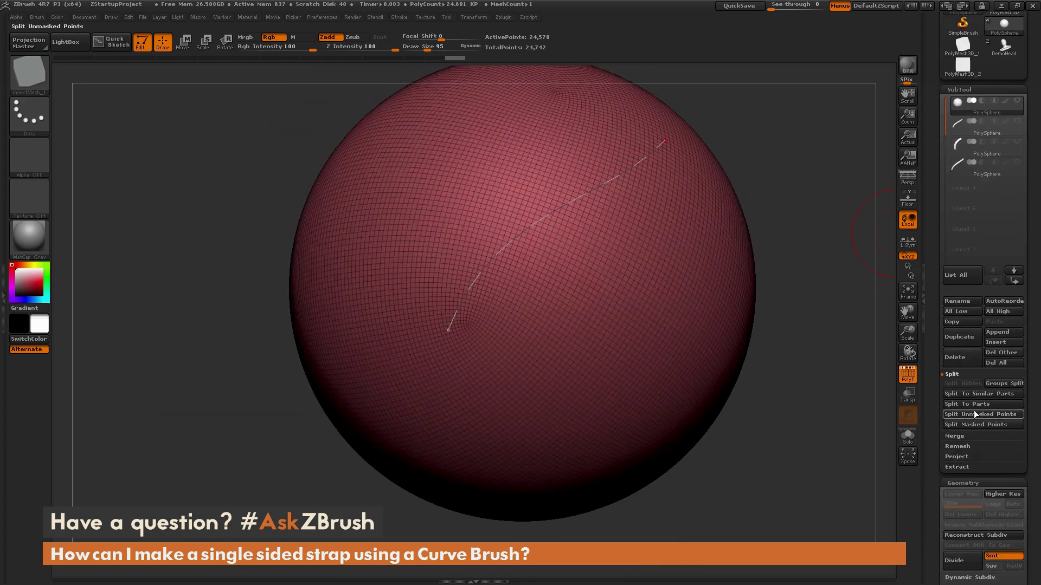
left_click(1000, 132)
- Set the draw size to 30 and examine the separated strap's thin yellow edge from the side
key("s")
left_click(798, 337)
mouse_move(815, 336)
left_mouse_down()
mouse_move(809, 296)
mouse_move(822, 316)
mouse_move(821, 297)
mouse_move(817, 318)
mouse_move(755, 343)
mouse_move(696, 220)
left_mouse_up()
left_click_drag(714, 178, 664, 207)
left_click_drag(766, 233, 740, 101)
left_click_drag(772, 146, 647, 211)
left_click_drag(689, 161, 692, 169)
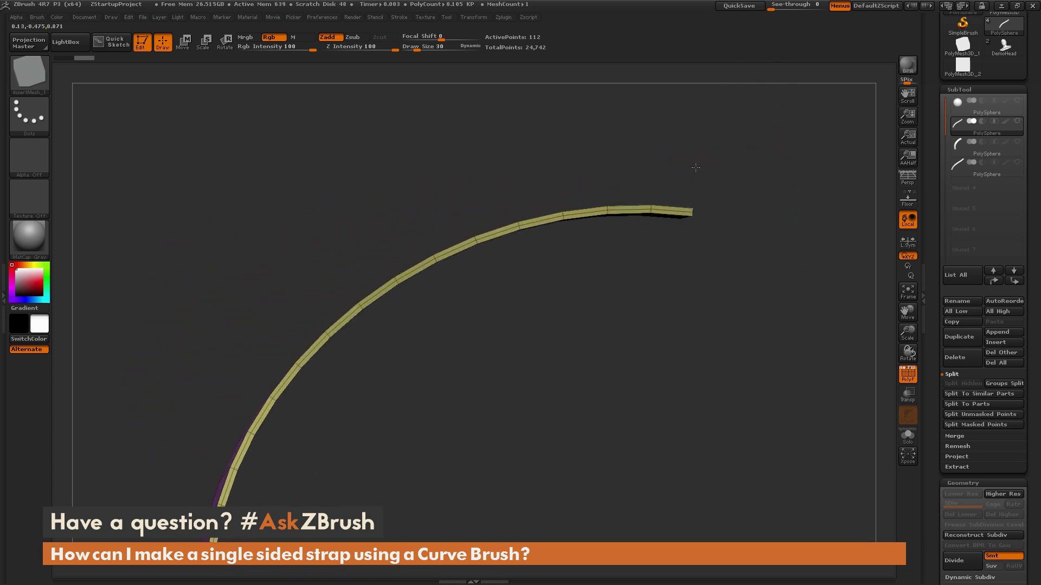
- Hide the strap's yellow side polygroup and delete the hidden geometry, keeping only the purple face
key("ctrl+shift")
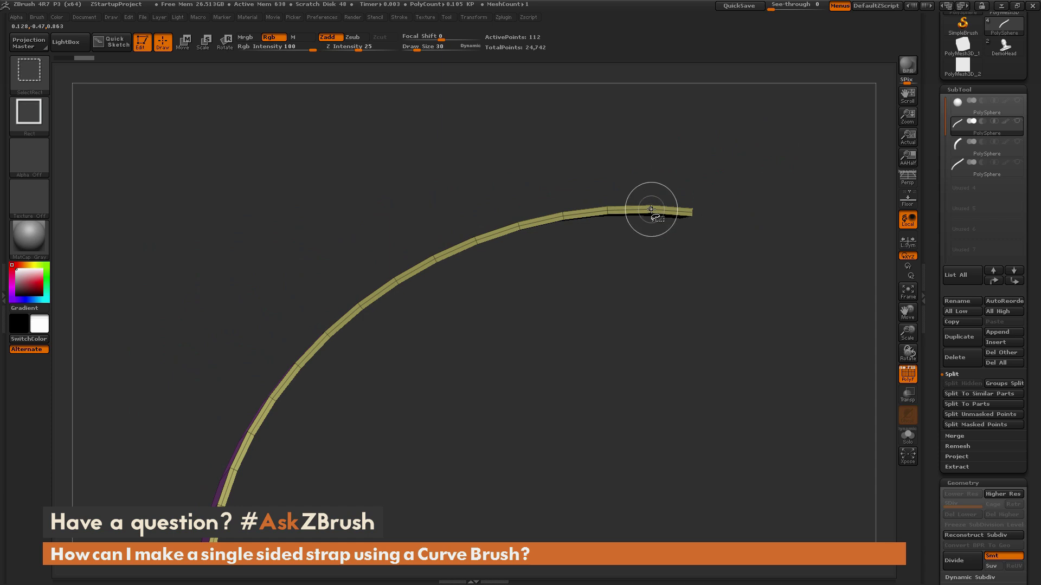
left_click(651, 208, "ctrl+shift")
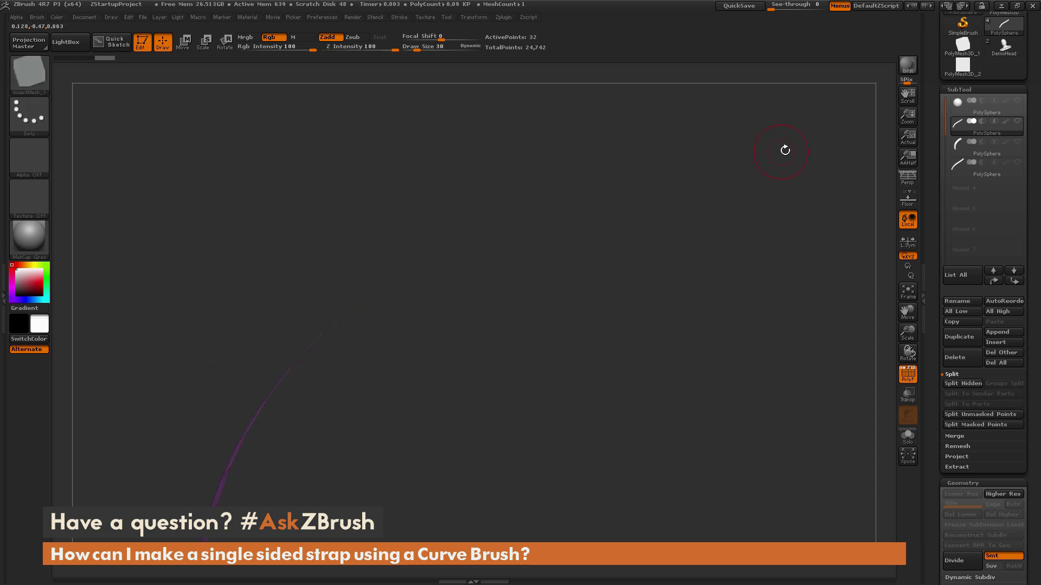
mouse_move(785, 148)
left_mouse_down()
mouse_move(790, 246)
mouse_move(804, 222)
left_mouse_up()
left_click_drag(934, 306, 937, 191)
left_click(963, 332)
left_click_drag(767, 374, 773, 324)
- Switch to the PolyMesh3D_2 tool and examine the polygroups on the slab's large faces and sides
left_click_drag(933, 215, 930, 310)
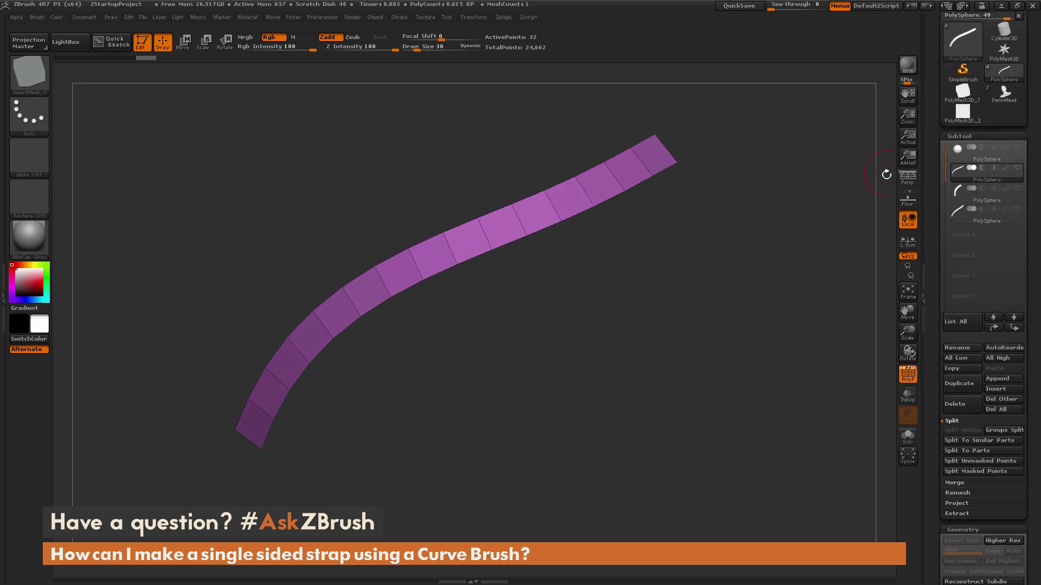
left_click(959, 122)
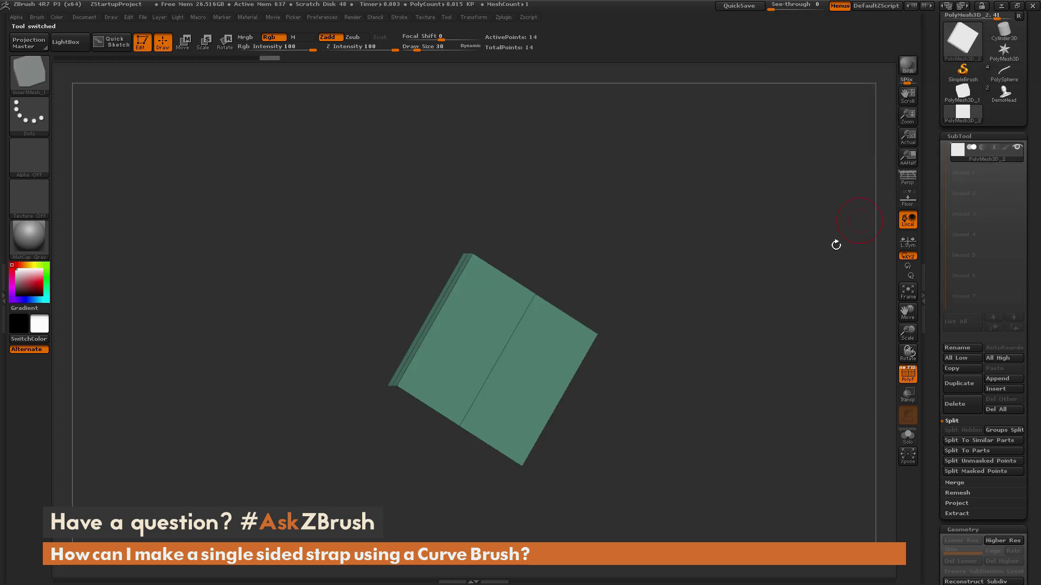
left_click_drag(825, 253, 810, 155)
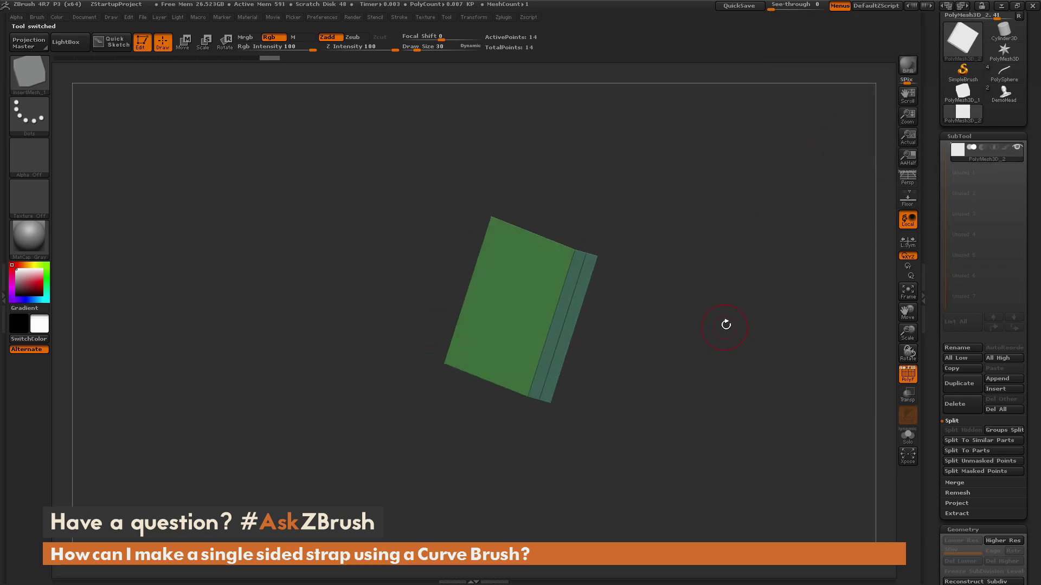
left_click_drag(727, 323, 770, 235)
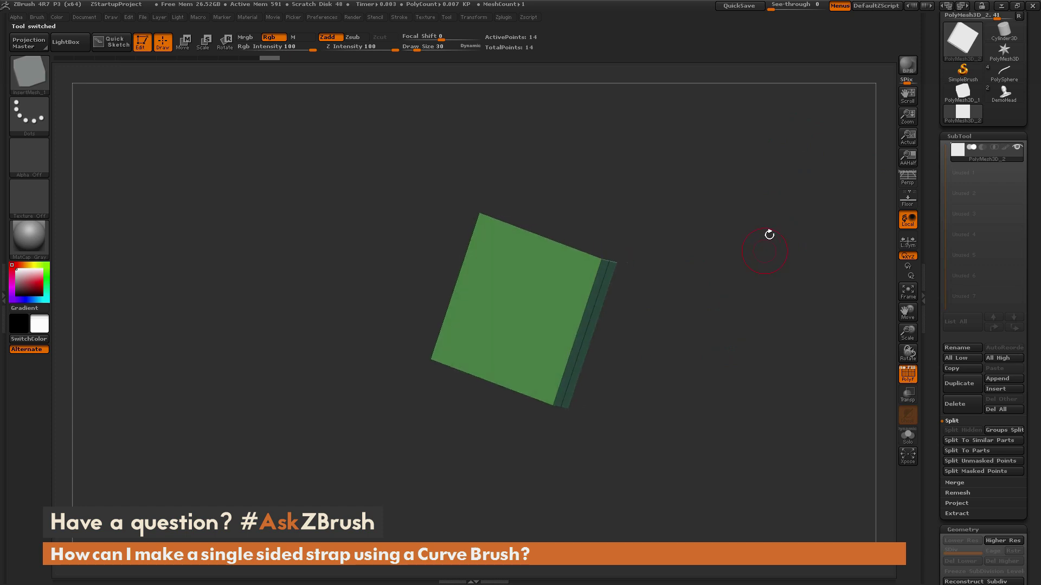
- Switch back to the PolySphere tool and examine the single-sided purple strap from several angles
left_click(997, 76)
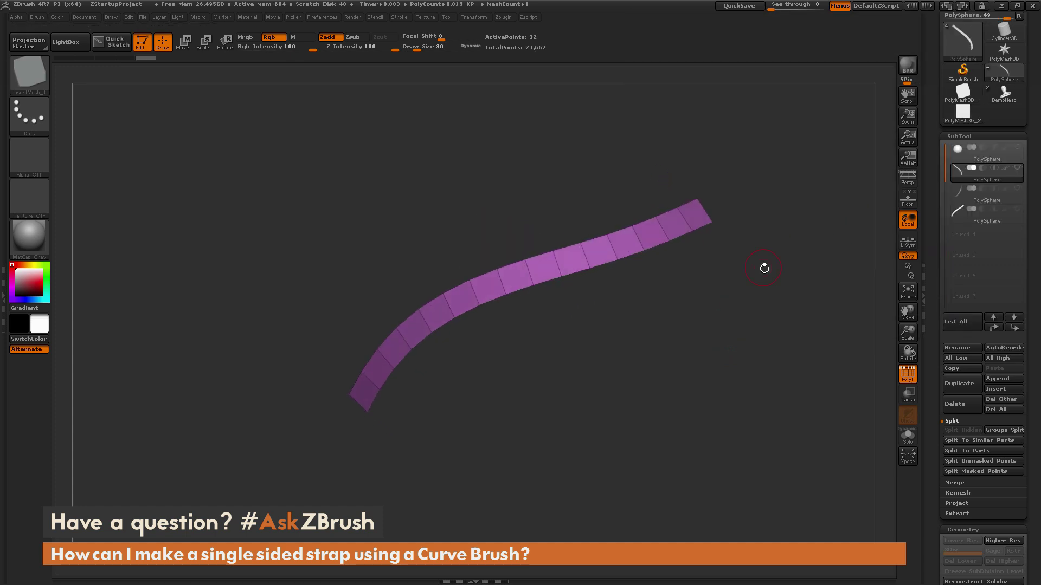
mouse_move(773, 280)
left_mouse_down()
mouse_move(773, 314)
mouse_move(788, 340)
mouse_move(781, 318)
mouse_move(821, 323)
mouse_move(785, 325)
mouse_move(765, 307)
mouse_move(765, 273)
left_mouse_up()
left_click_drag(935, 195, 933, 248)
left_click_drag(770, 338, 774, 285)
mouse_move(702, 333)
left_mouse_down()
mouse_move(723, 349)
mouse_move(702, 329)
mouse_move(739, 407)
left_mouse_up()
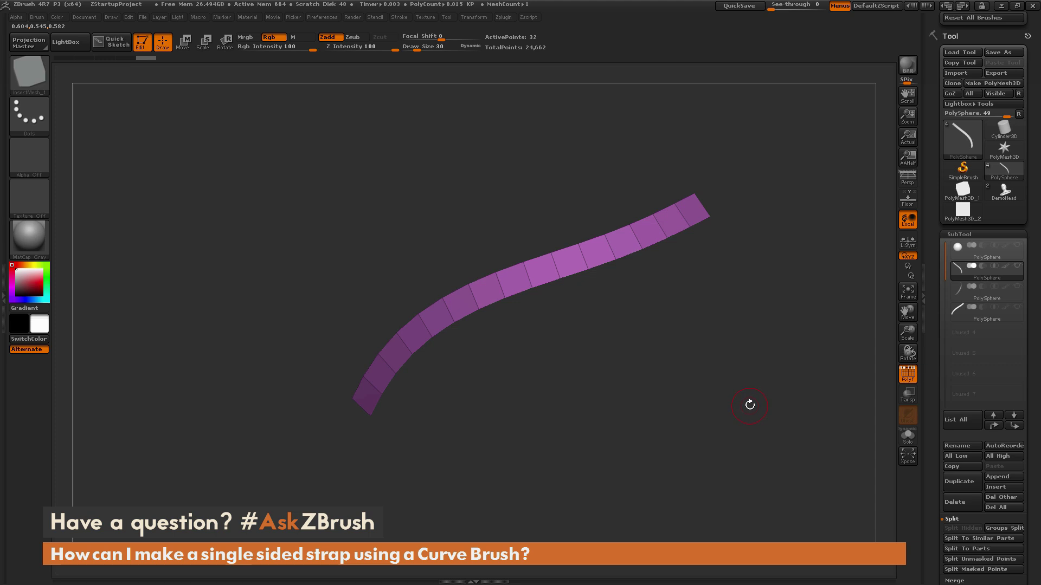